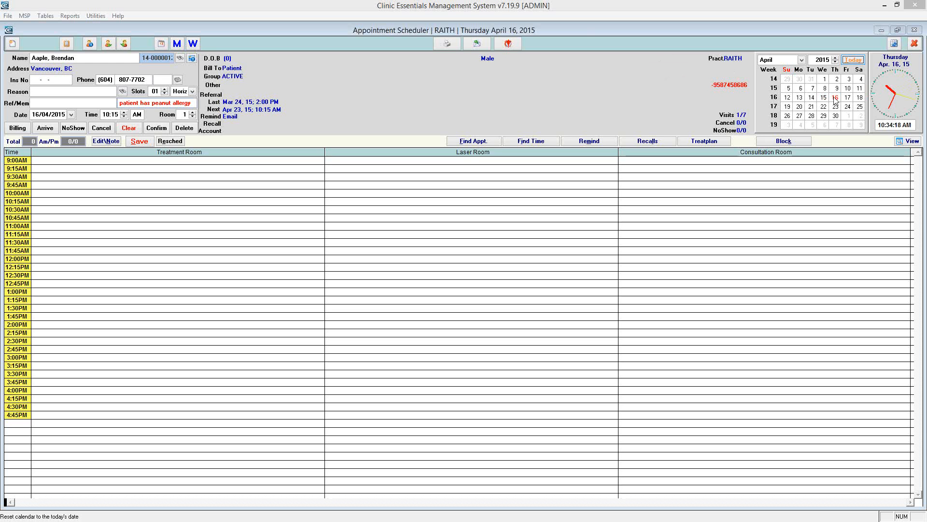
- Close the appointment scheduler and open the practitioner list
click(914, 32)
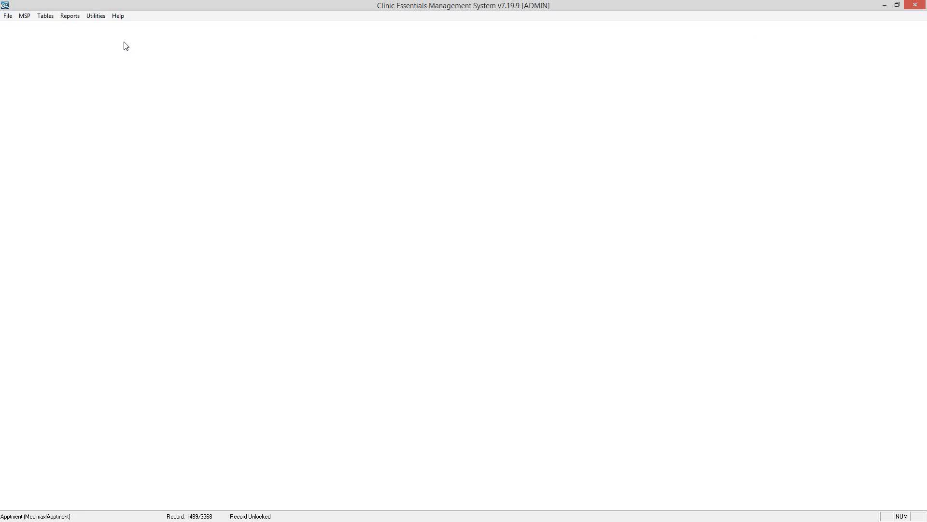
click(49, 16)
click(62, 187)
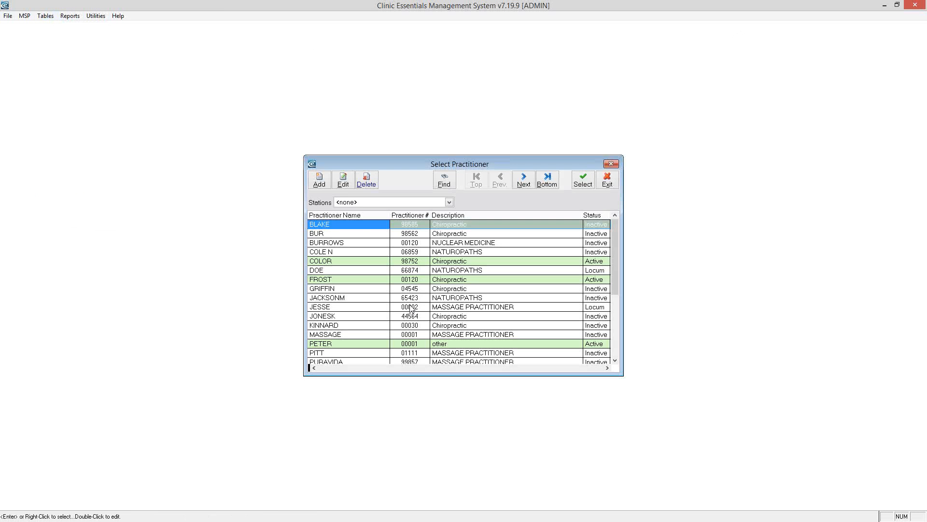
- Open the record of the practitioner whose schedule was just shown and display its configuration settings
click(442, 343)
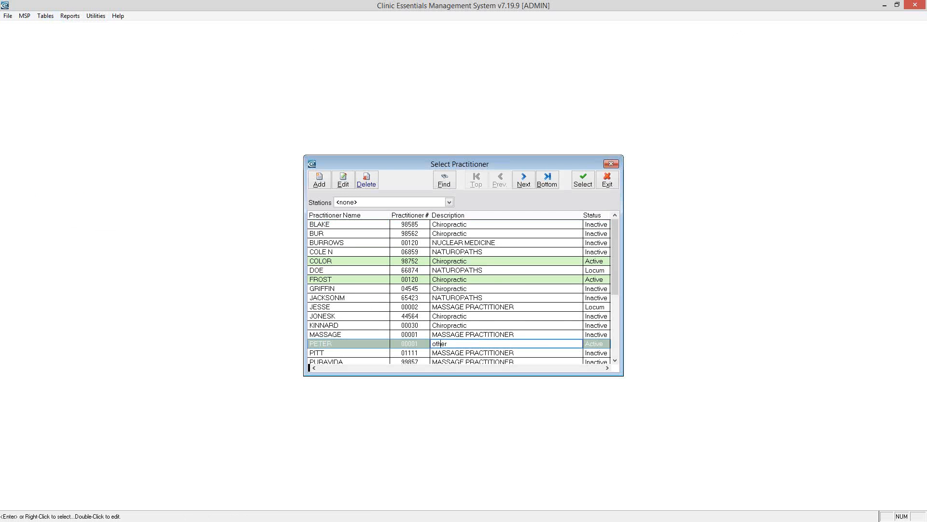
key(Down)
key(Down)
key(Down)
key(Down)
key(Down)
key(Down)
key(Down)
key(Down)
key(Down)
key(Down)
key(Down)
key(Down)
key(Down)
key(Down)
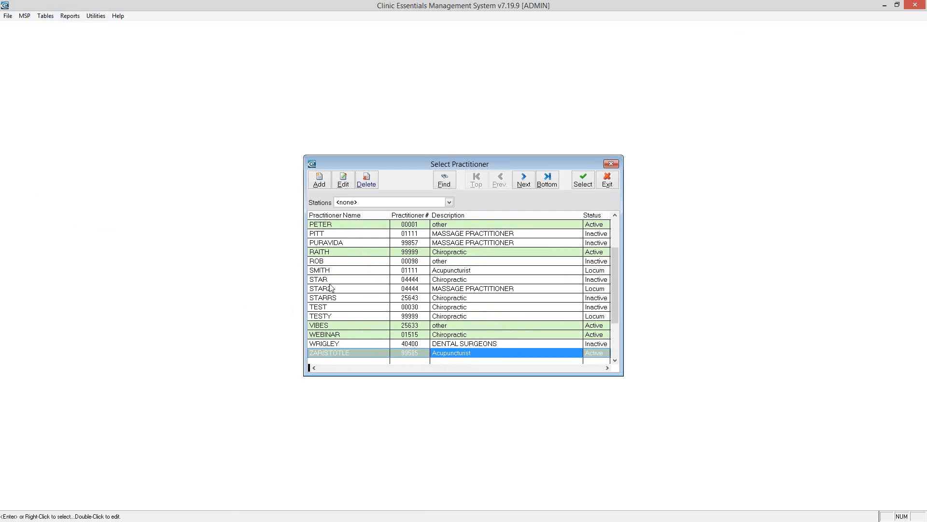
double_click(333, 252)
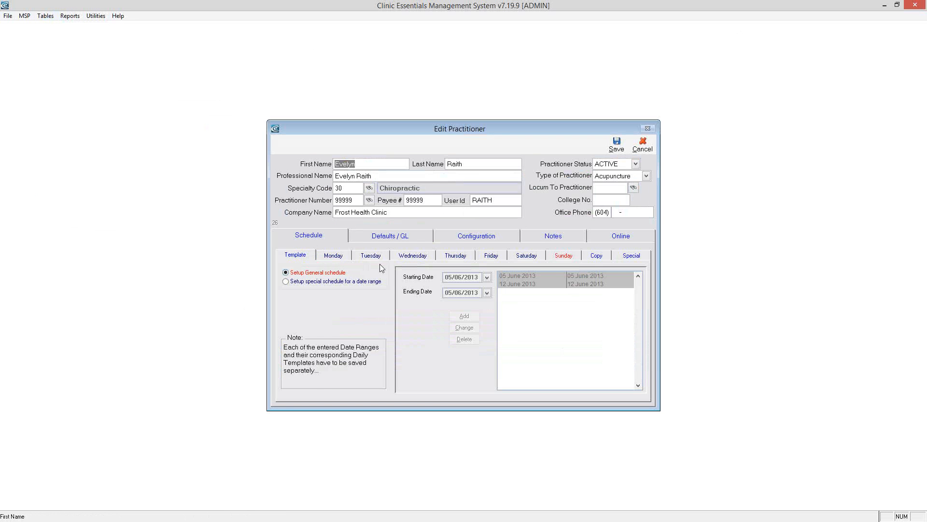
click(477, 236)
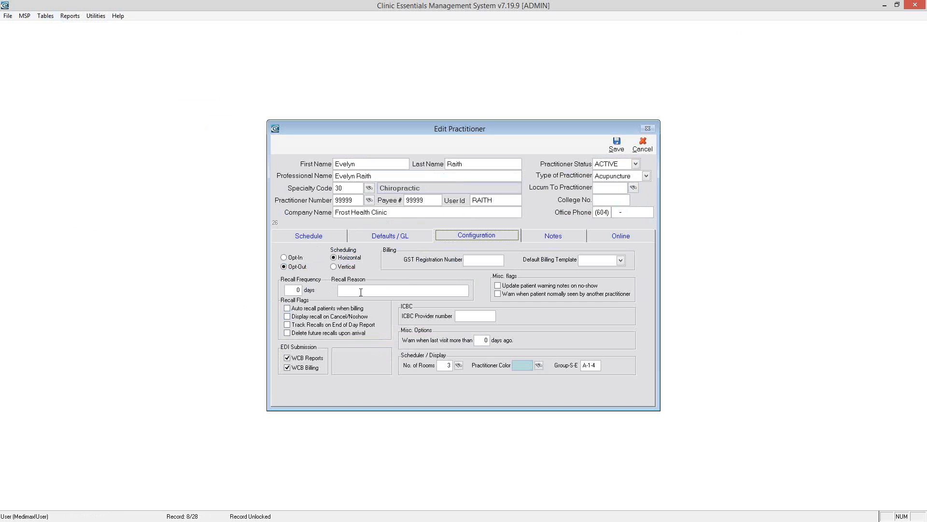
- Set the practitioner's recall frequency to 30 days and the recall reason to "30 Day Recall"
click(300, 290)
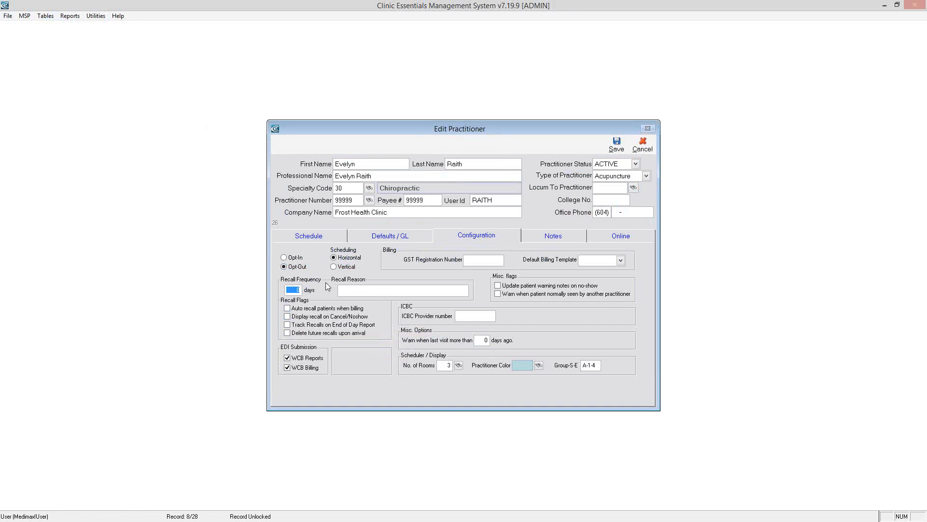
text(30)
click(355, 289)
text(Default recal)
key(ctrl+a)
text(30 Day Reca)
key(Tab)
- Enable the recall flags for auto recall when billing, display on Cancel/Noshow, and deleting future recalls upon arrival
click(289, 309)
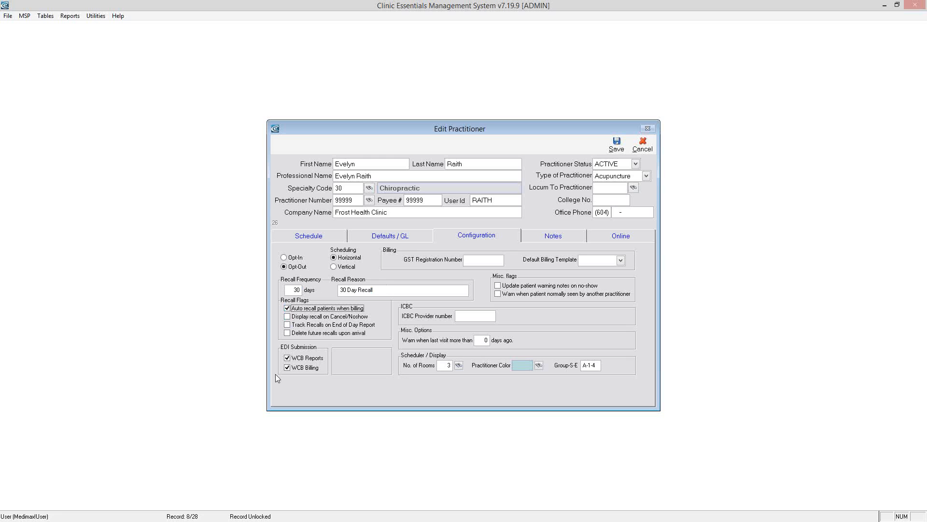
drag(290, 290, 382, 295)
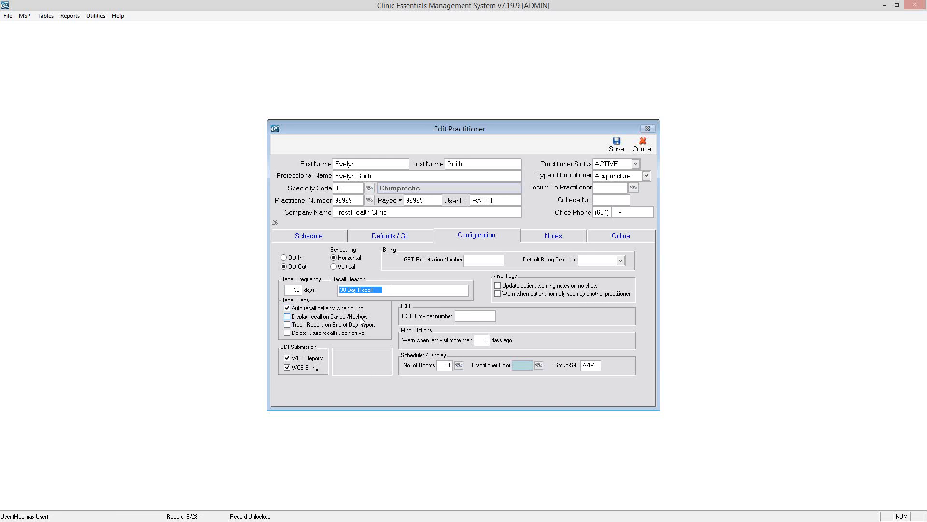
click(288, 316)
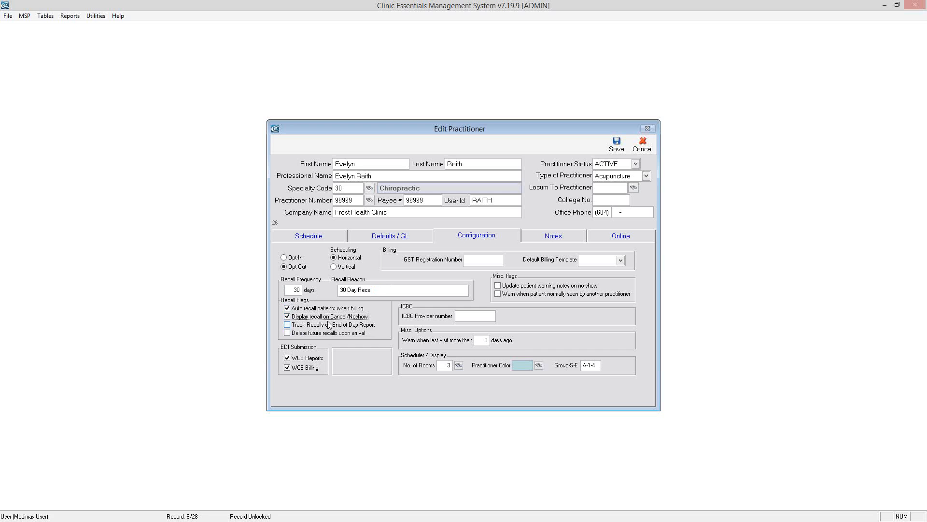
mouse_move(306, 336)
click(287, 334)
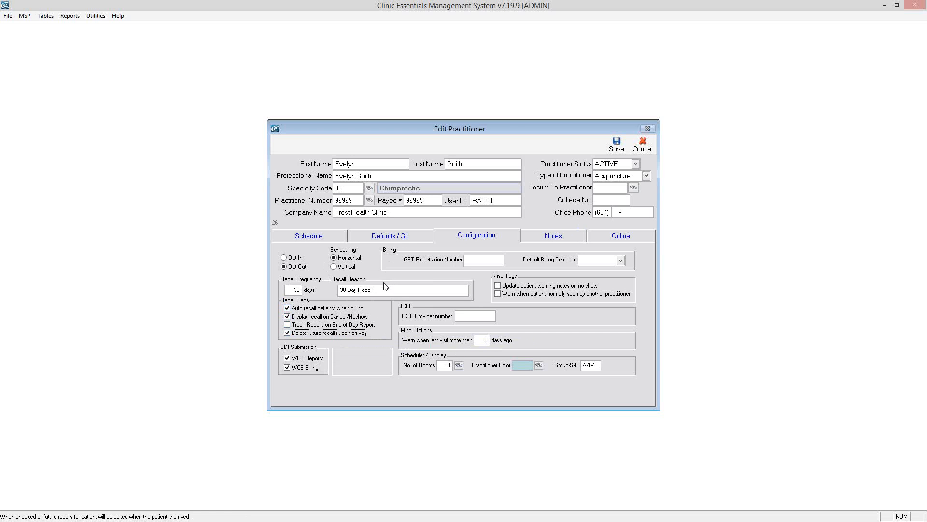
- Save the practitioner's settings and return to the appointment scheduler
click(617, 145)
click(608, 180)
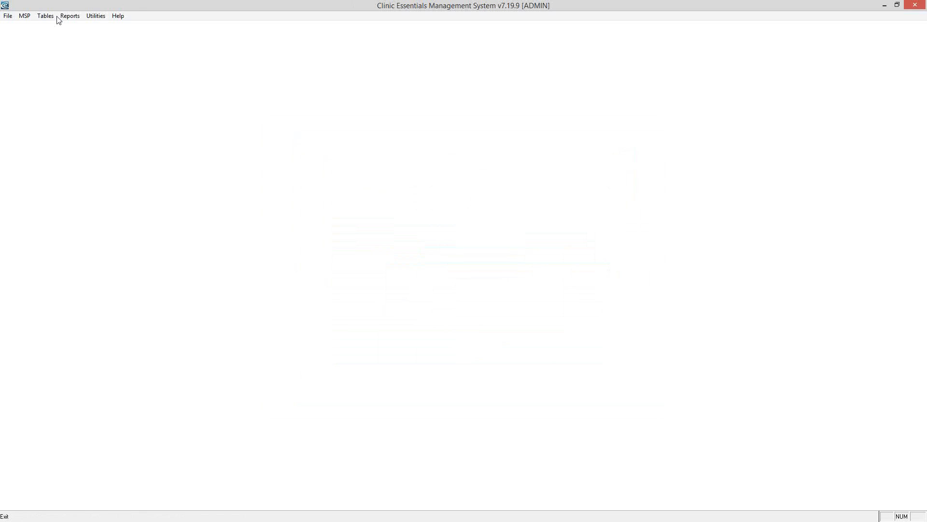
click(8, 16)
click(19, 26)
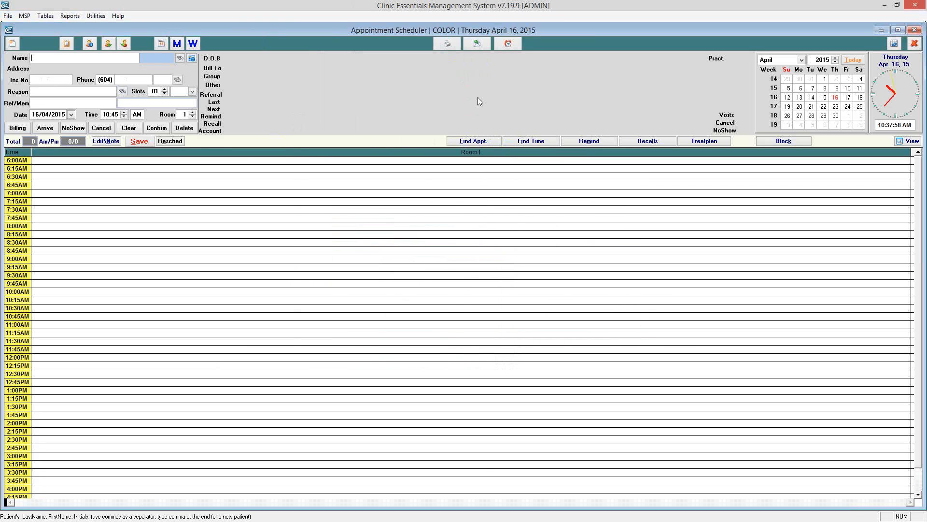
- Book the test patient with chart number prefix 15 into the 8:15 AM slot on April 16, 2015
click(180, 58)
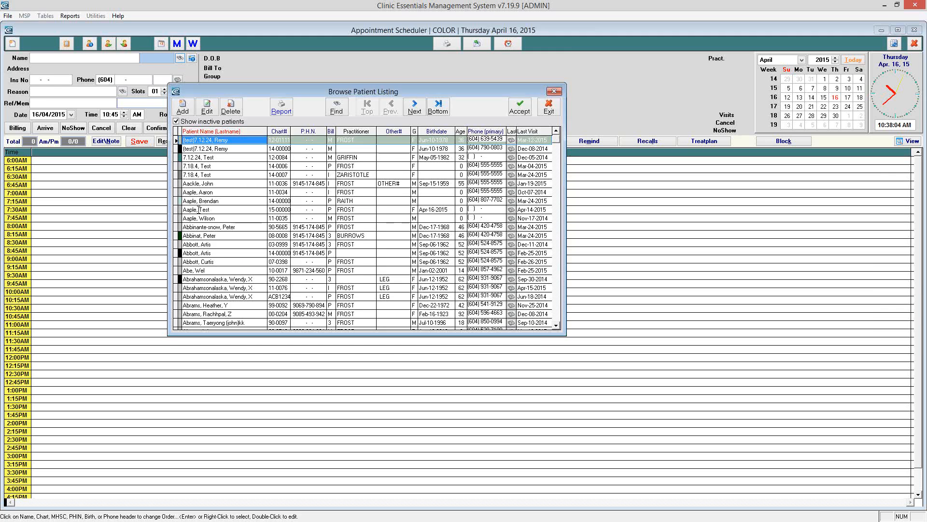
right_click(201, 209)
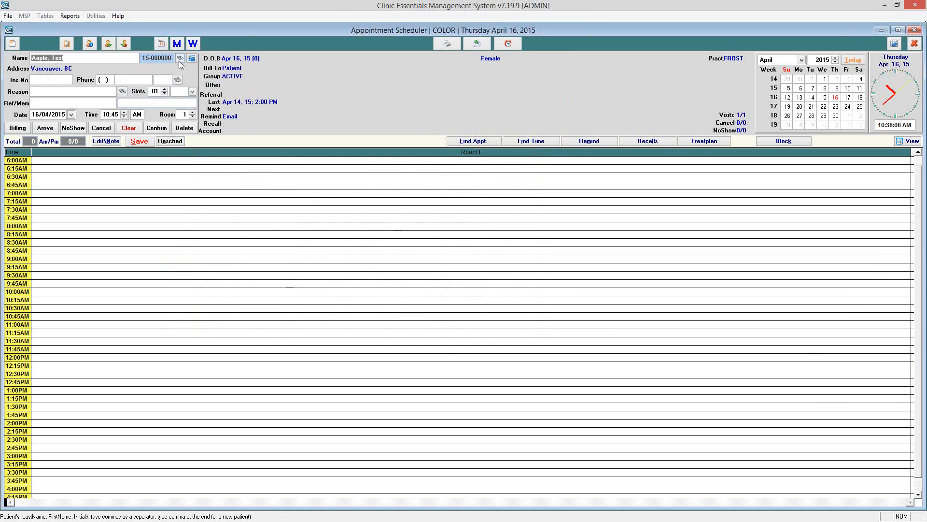
click(143, 234)
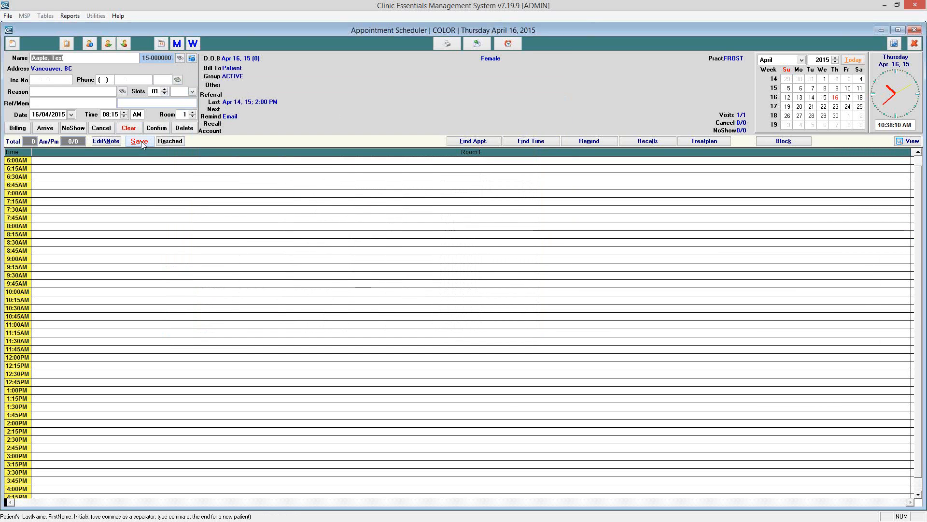
click(139, 141)
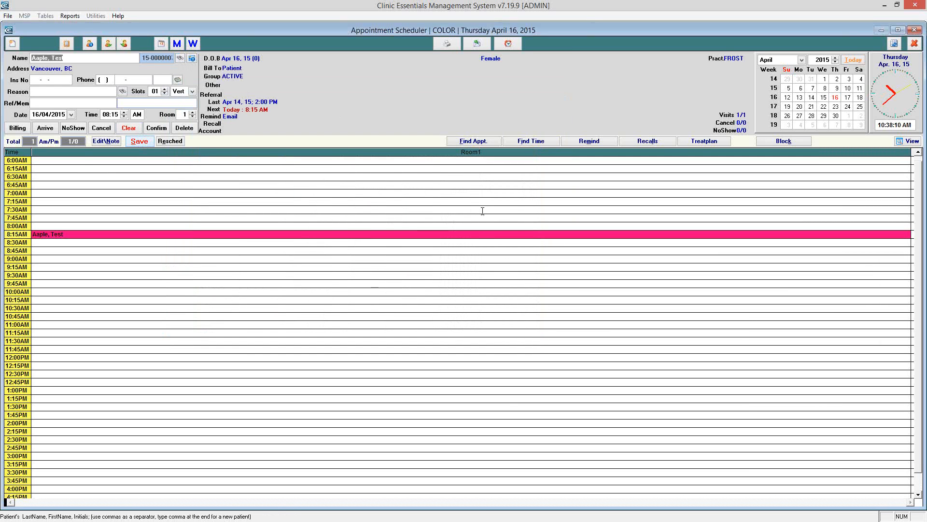
- Bill the 8:15 AM appointment for the Chiro service, CHI 00139, and save the invoice
click(23, 128)
click(493, 300)
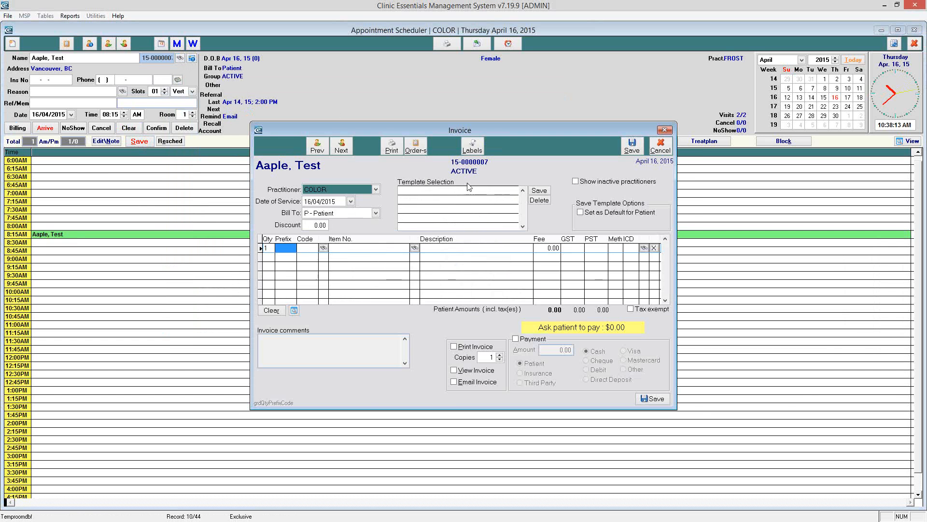
click(324, 248)
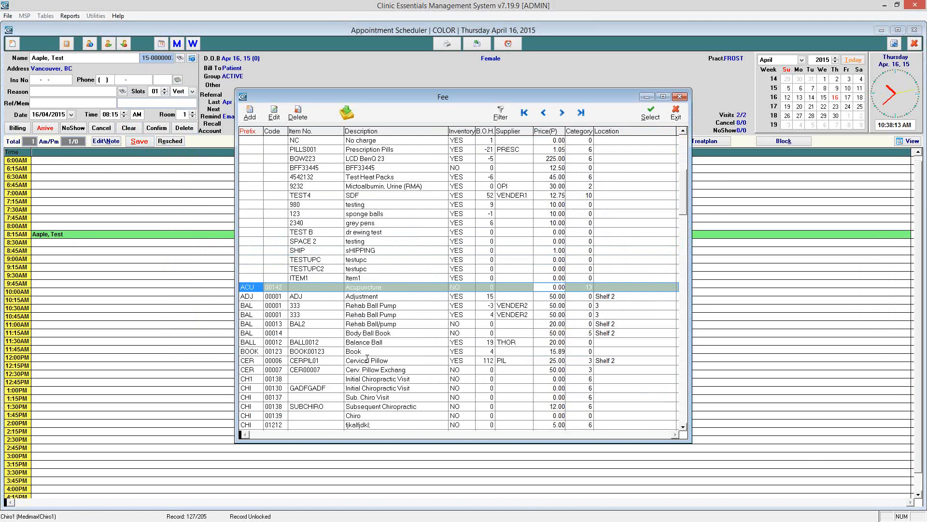
double_click(355, 416)
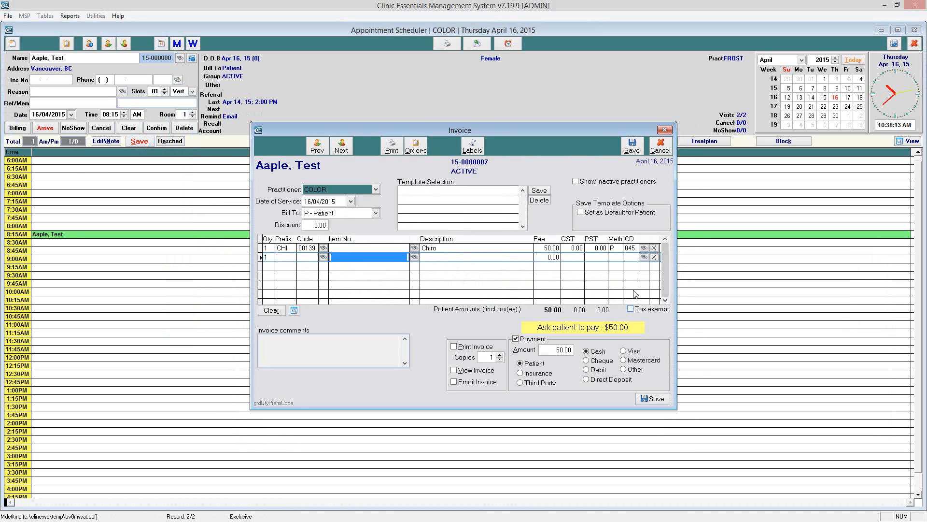
click(653, 401)
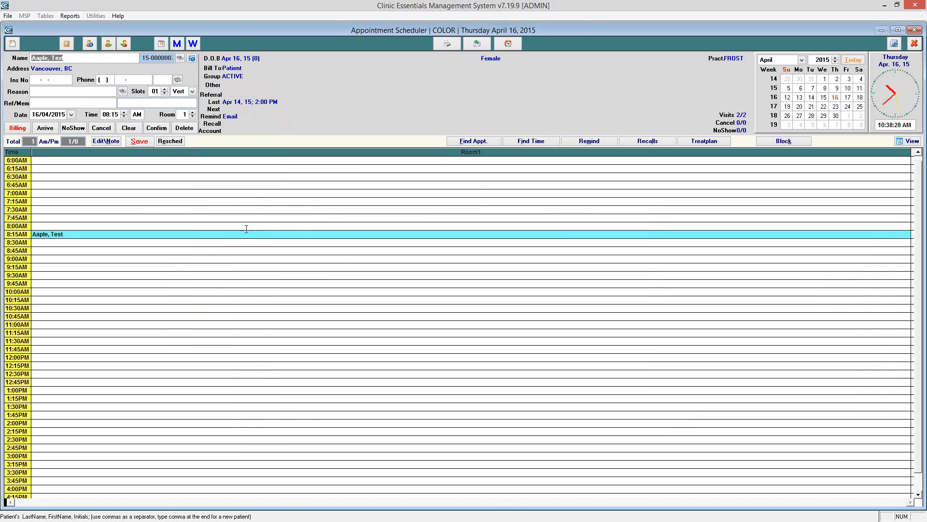
- Open the patient's recalls and set the new recall to be due in 14 days
click(635, 143)
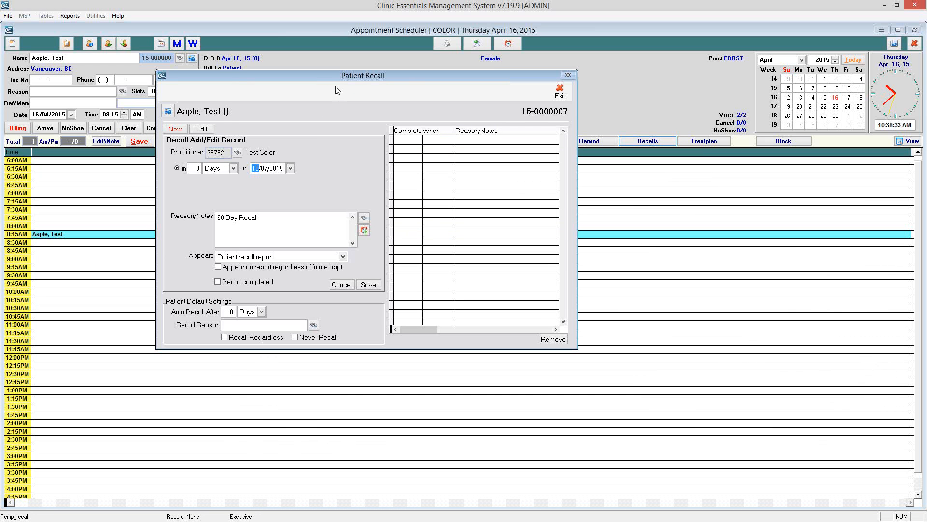
double_click(197, 167)
text(14)
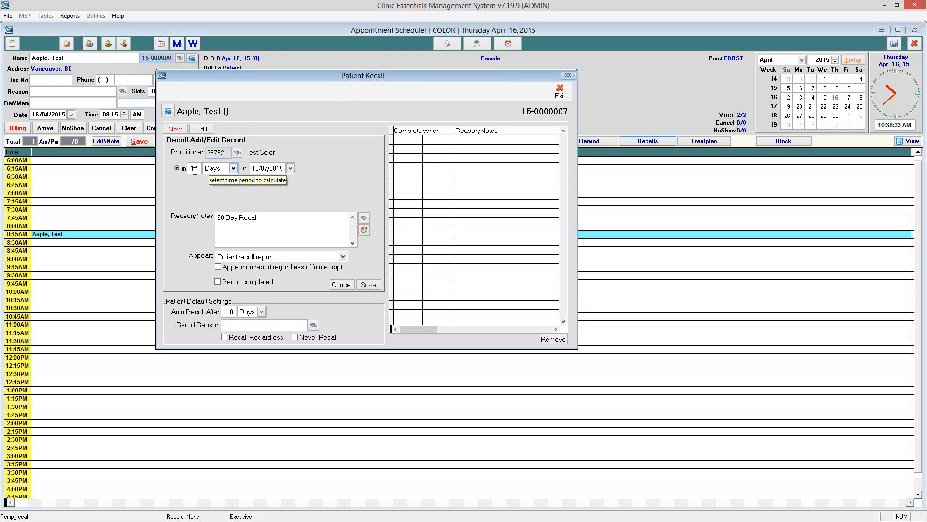
- Change the new recall's interval to 2 weeks and pick 30/04/2015 as its date
click(234, 168)
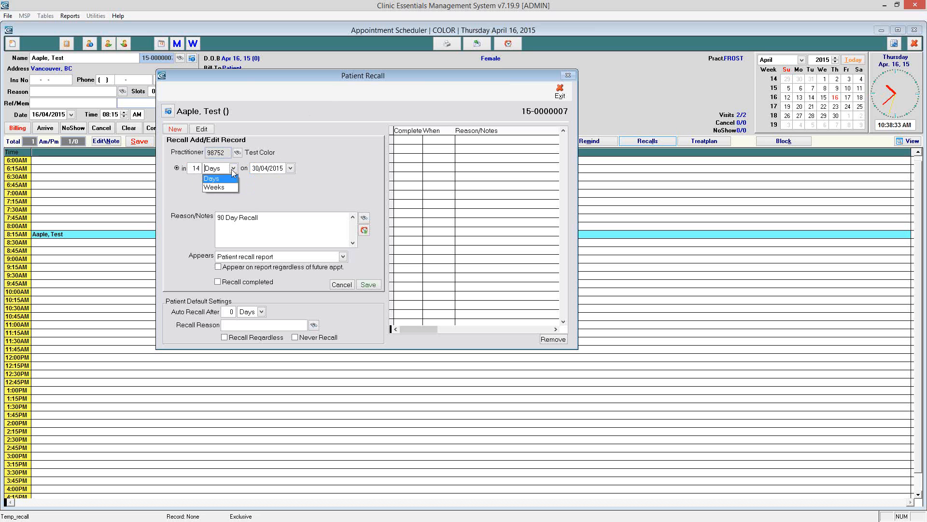
click(216, 187)
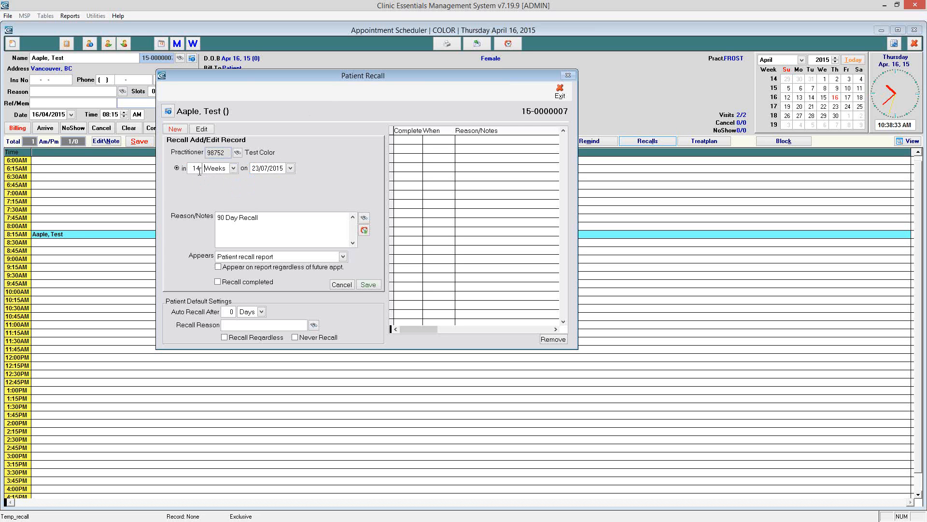
click(199, 171)
key(BackSpace)
key(BackSpace)
text(2)
click(290, 168)
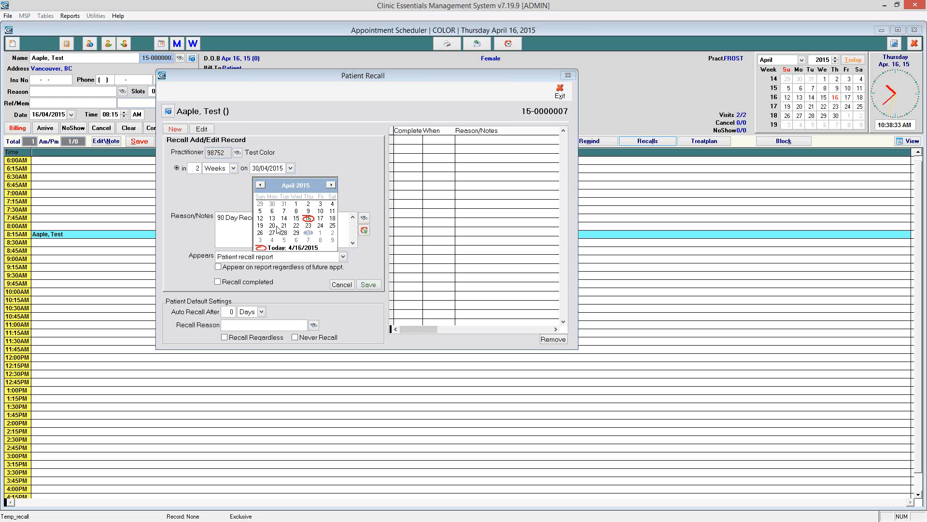
click(306, 233)
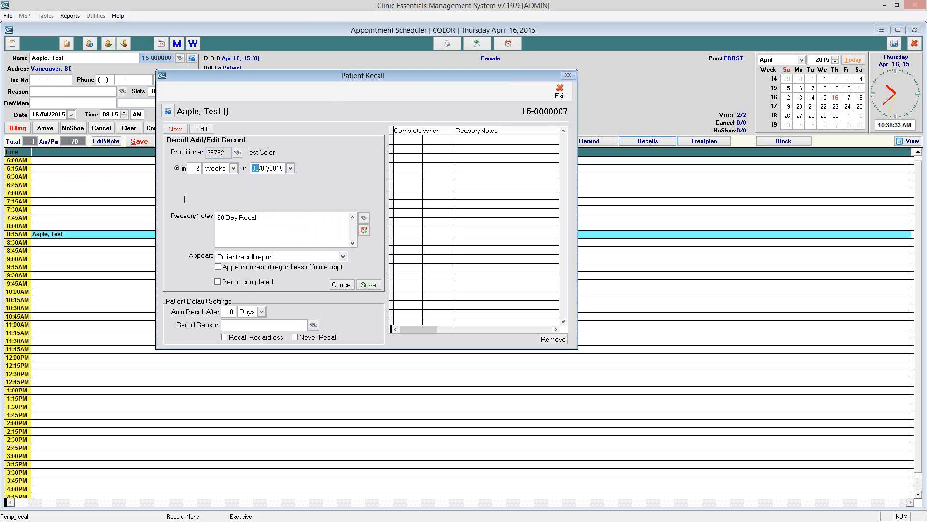
- Replace the recall's reason with "Remind Orthotics" and save the recall
key(Tab)
key(BackSpace)
text(Remind Orthotics)
click(369, 284)
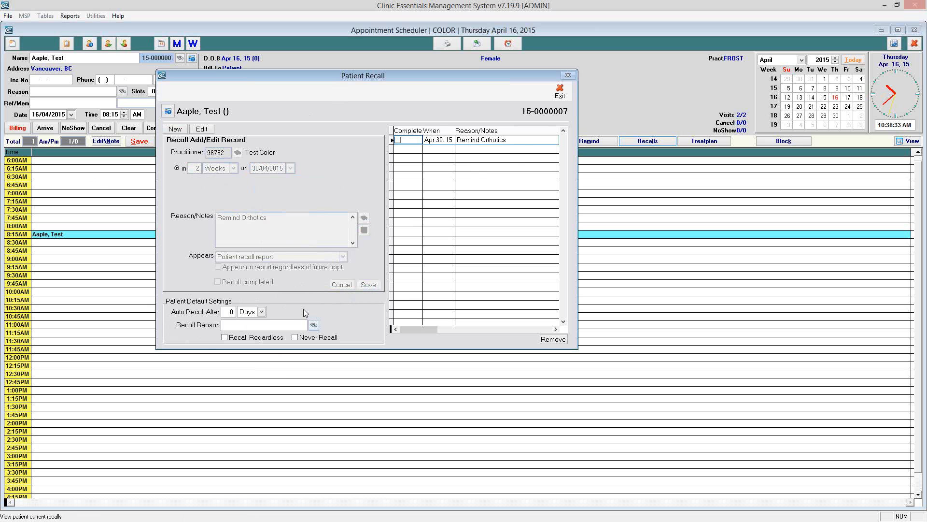
- Set the patient's default auto recall to 7 days with the reason "7 Day Recall" and Recall Regardless enabled
click(295, 337)
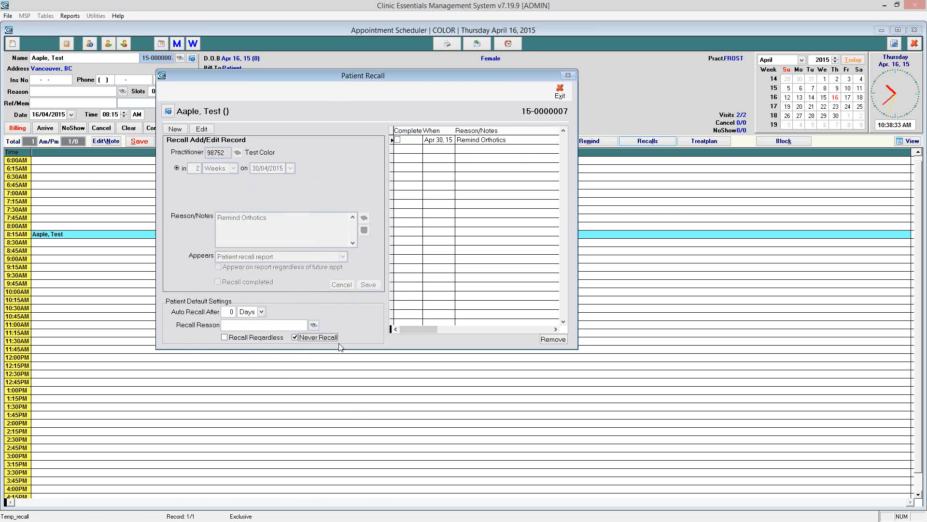
click(295, 338)
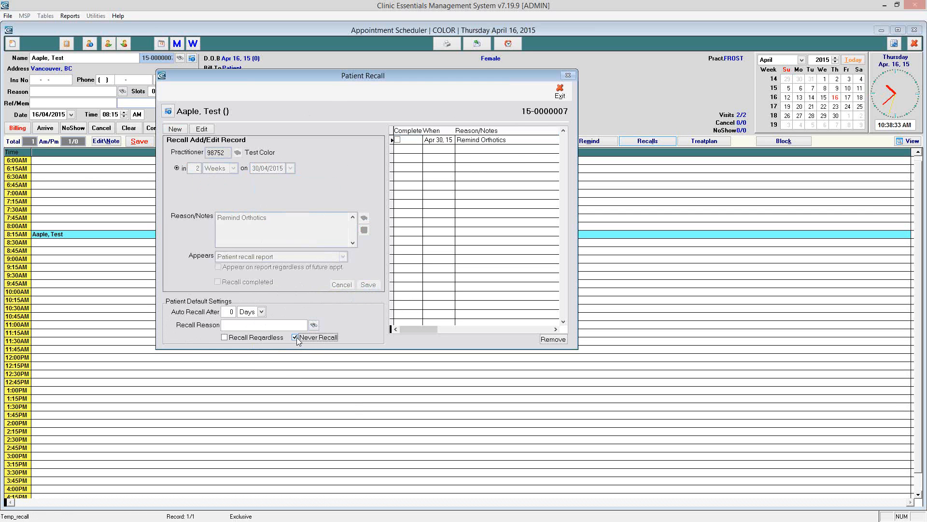
click(229, 339)
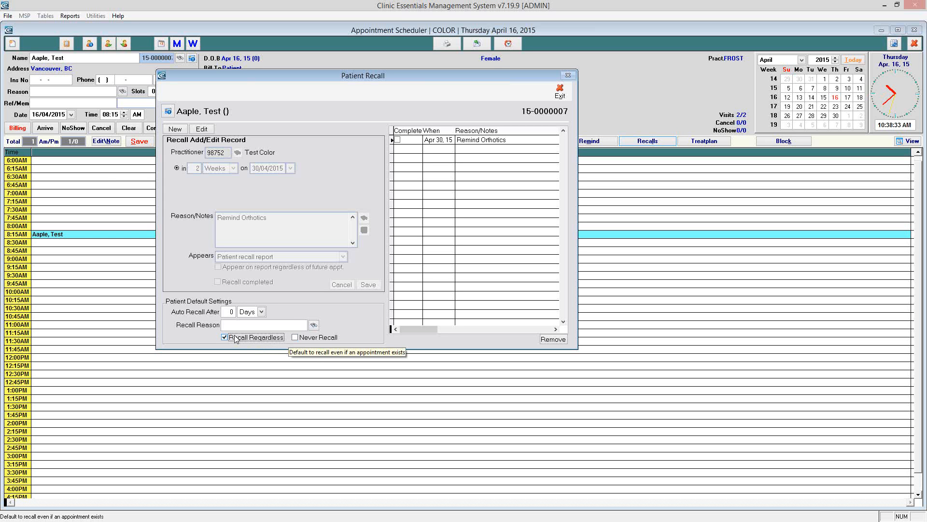
click(233, 310)
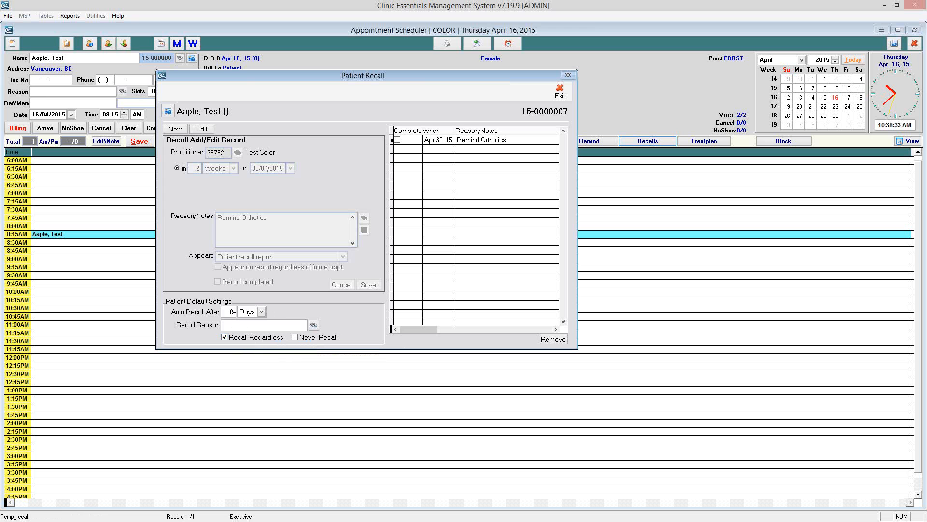
double_click(225, 311)
text(7)
key(Tab)
text(7 Day Recall)
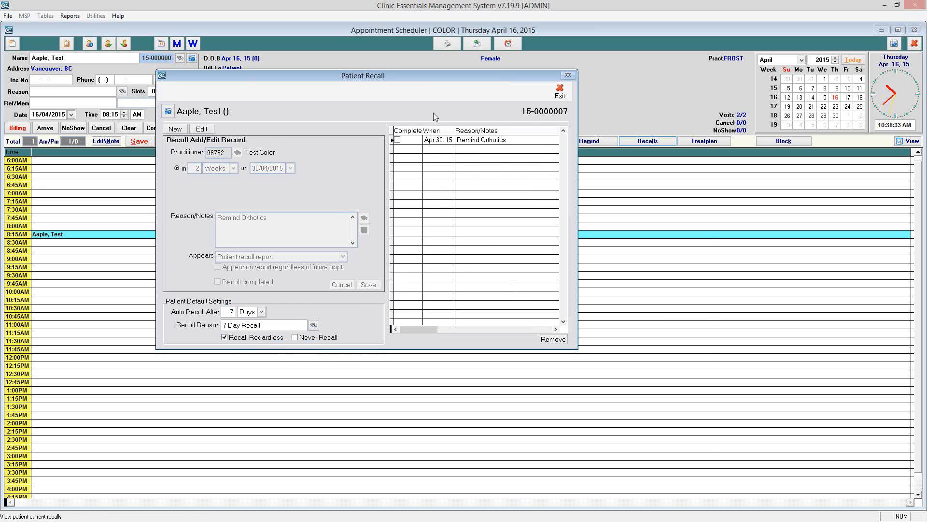
- Mark the Remind Orthotics recall as complete, and clear the mark again
click(397, 140)
drag(427, 140, 456, 142)
click(476, 141)
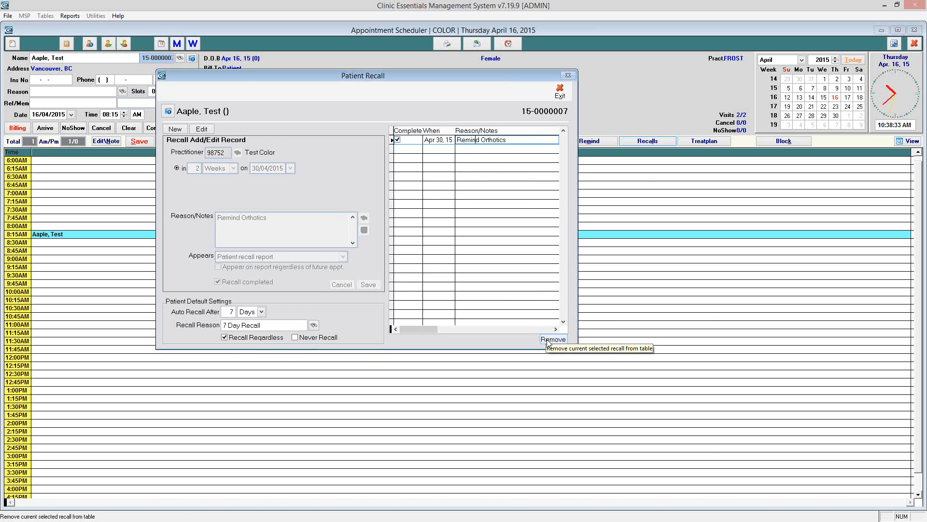
click(397, 140)
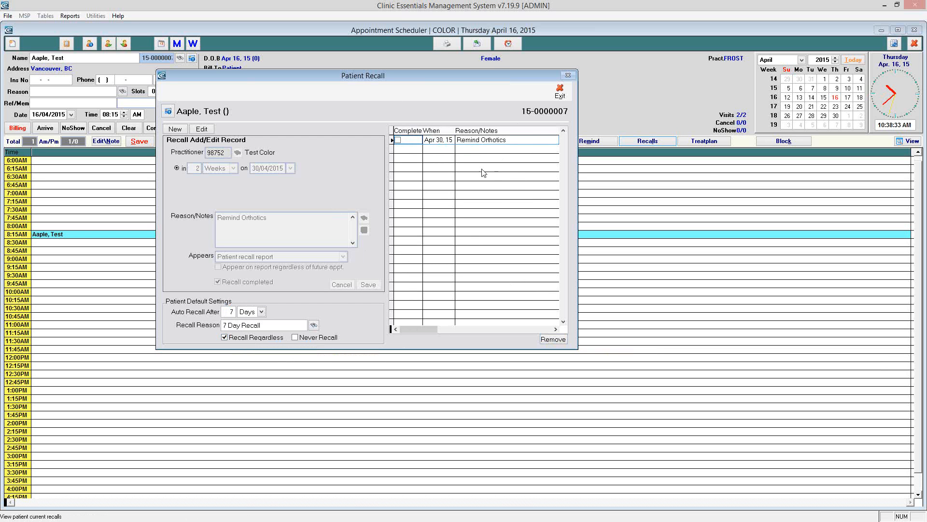
- Close the patient's recalls, and open the Reminder / Recall List with Reminders included alongside Patient Recalls
click(426, 140)
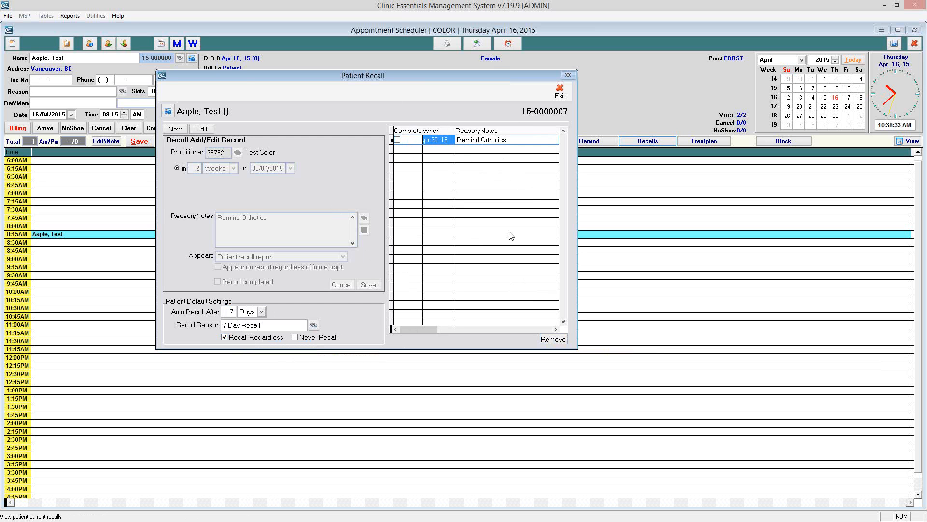
click(560, 90)
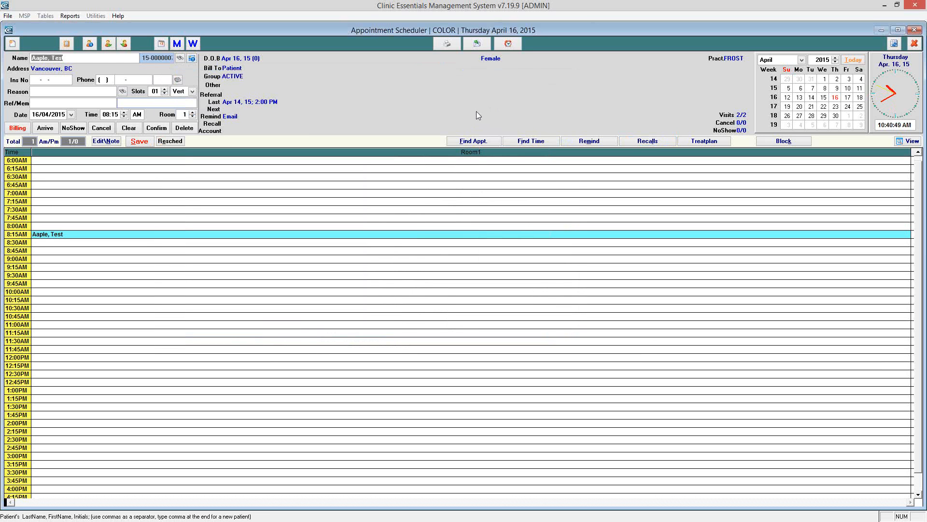
click(508, 44)
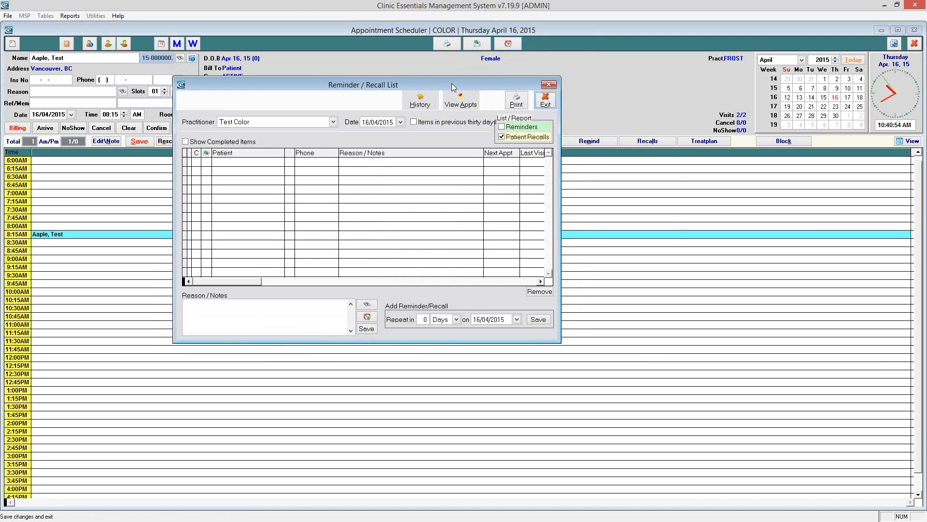
drag(451, 83, 570, 82)
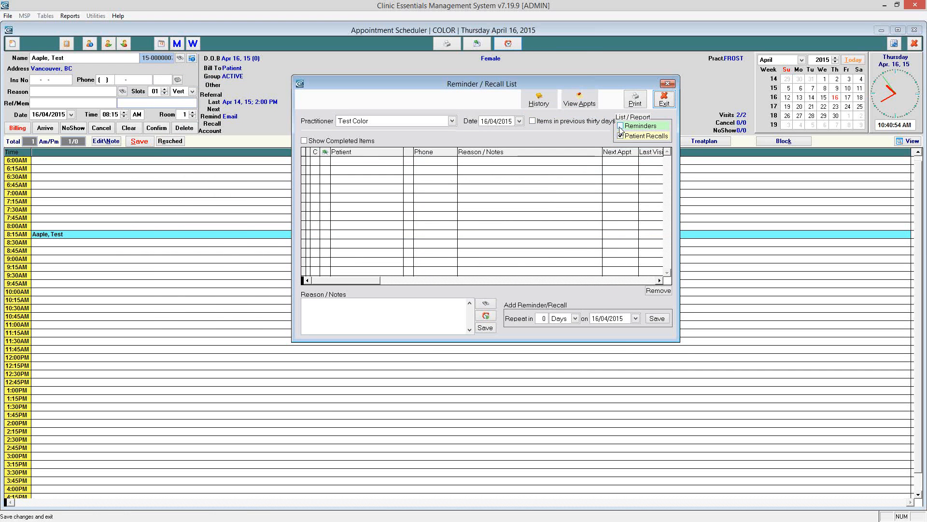
click(621, 126)
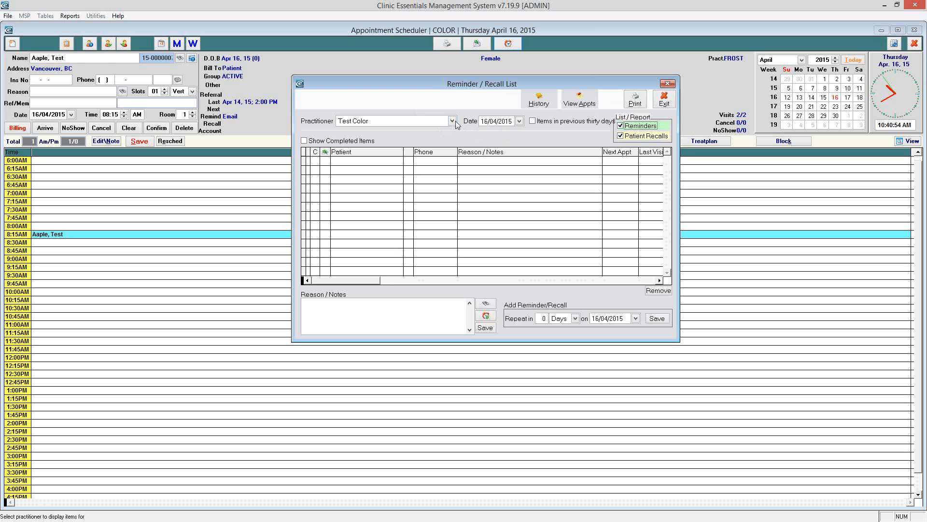
- Show the list for 30/04/2015, switch the previous thirty days option on and off again, and select the Remind Orthotics recall
click(520, 122)
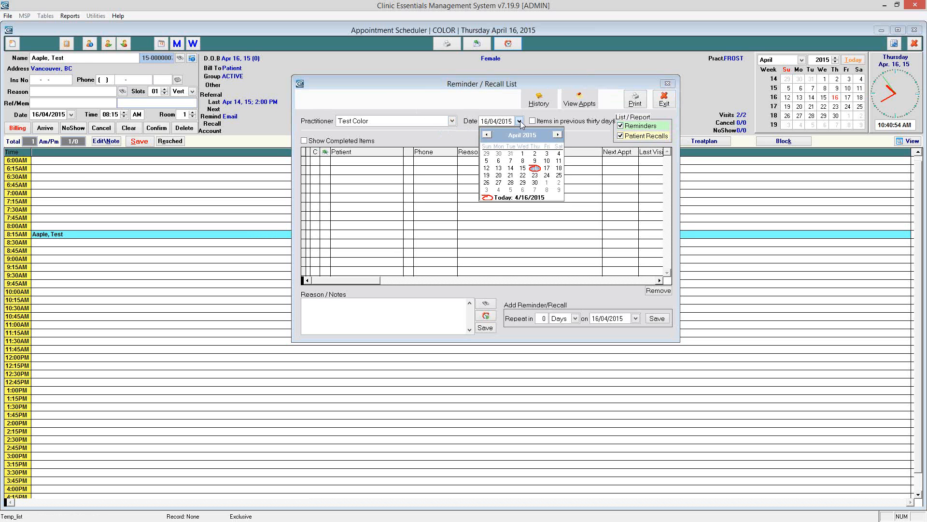
click(535, 184)
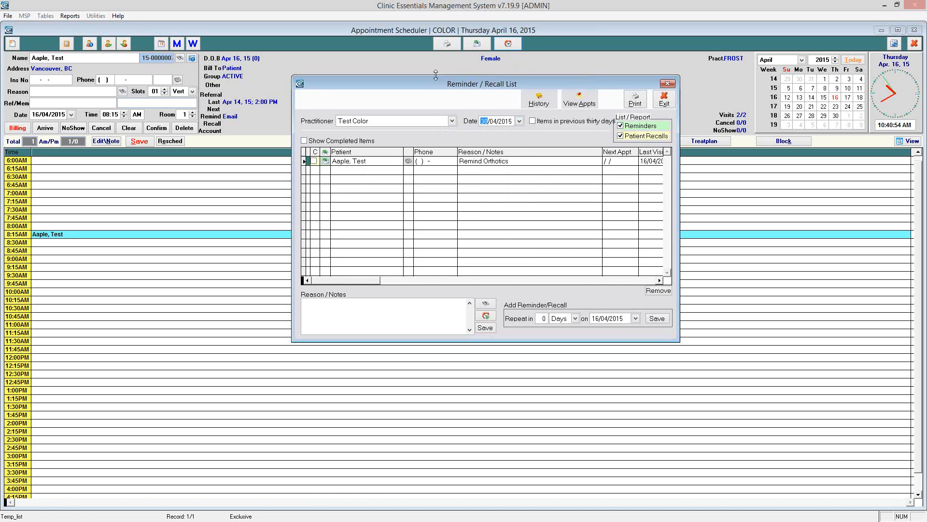
click(533, 122)
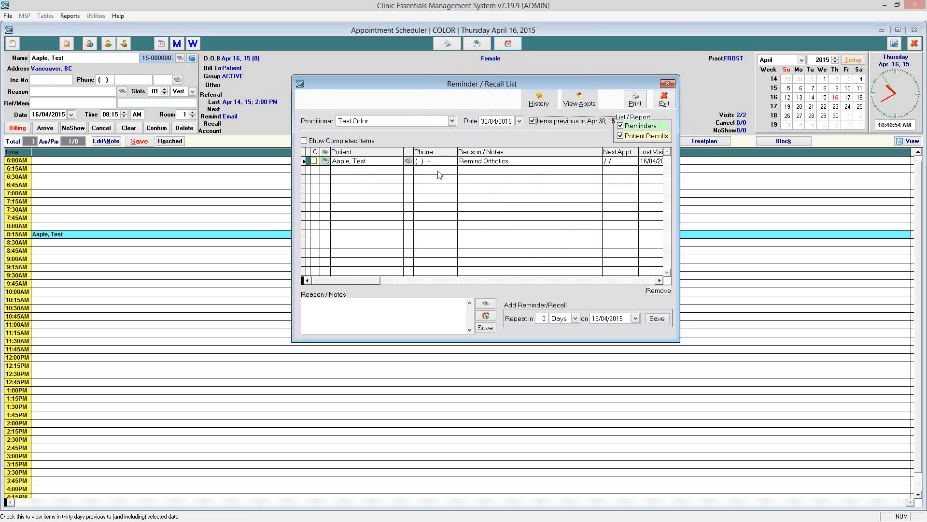
click(533, 121)
click(449, 161)
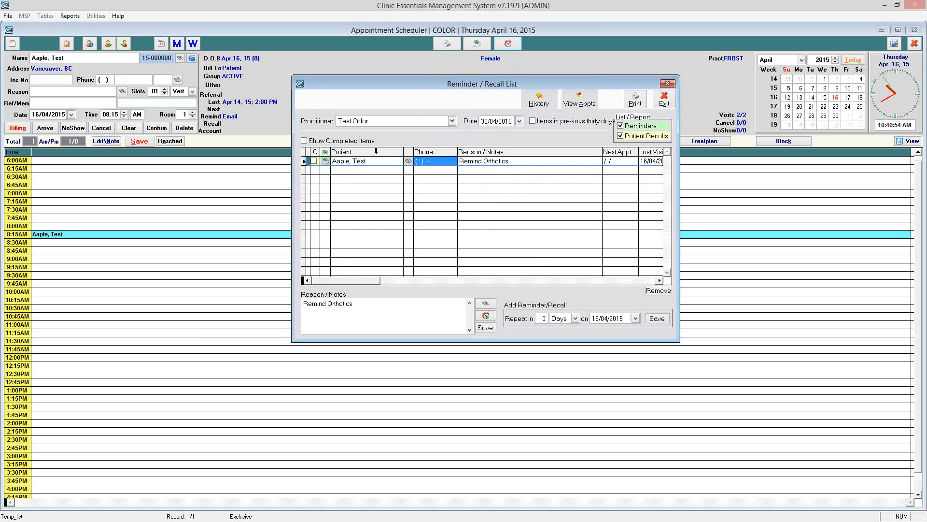
- Email the Remind Orthotics recall to the patient using the existing "Recall" template
click(326, 164)
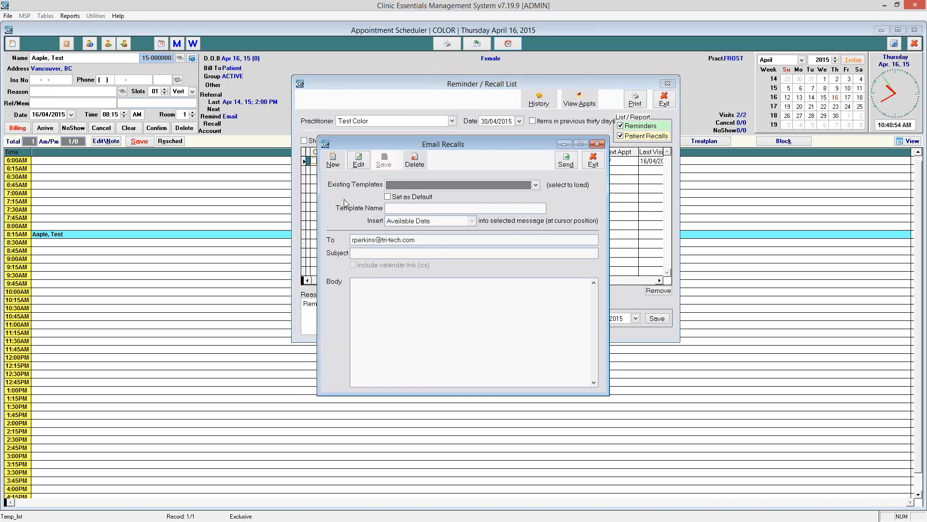
click(536, 185)
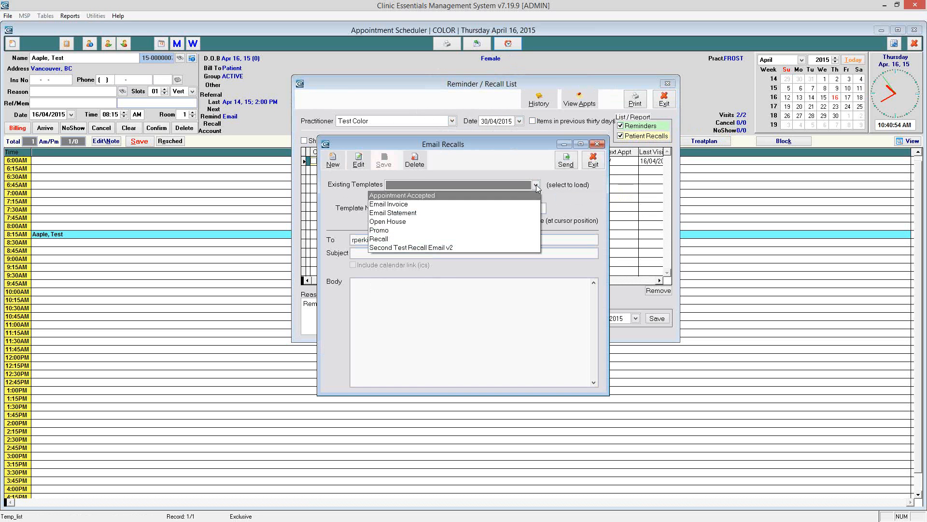
click(486, 243)
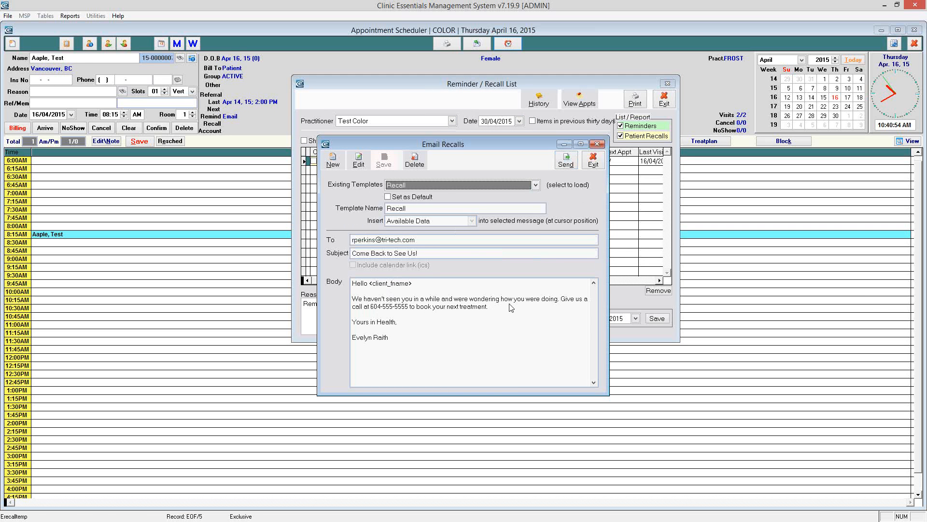
click(569, 161)
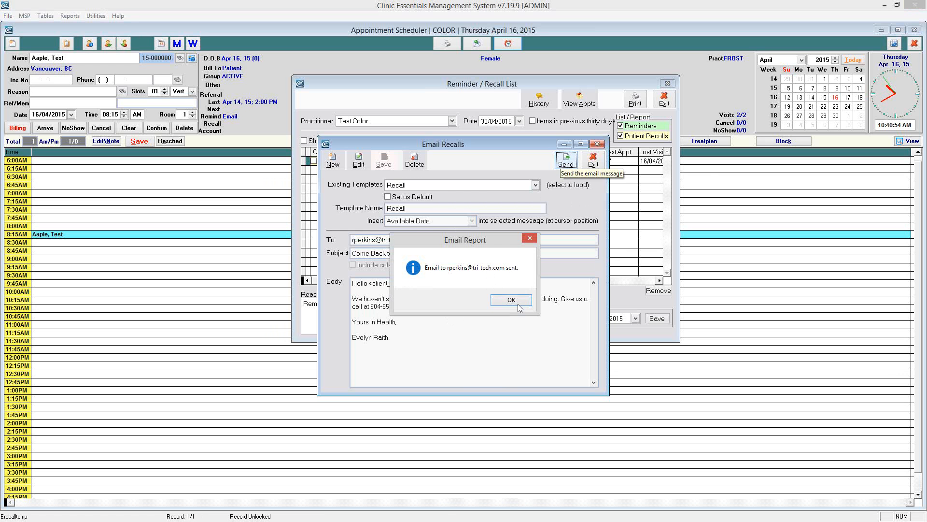
click(507, 305)
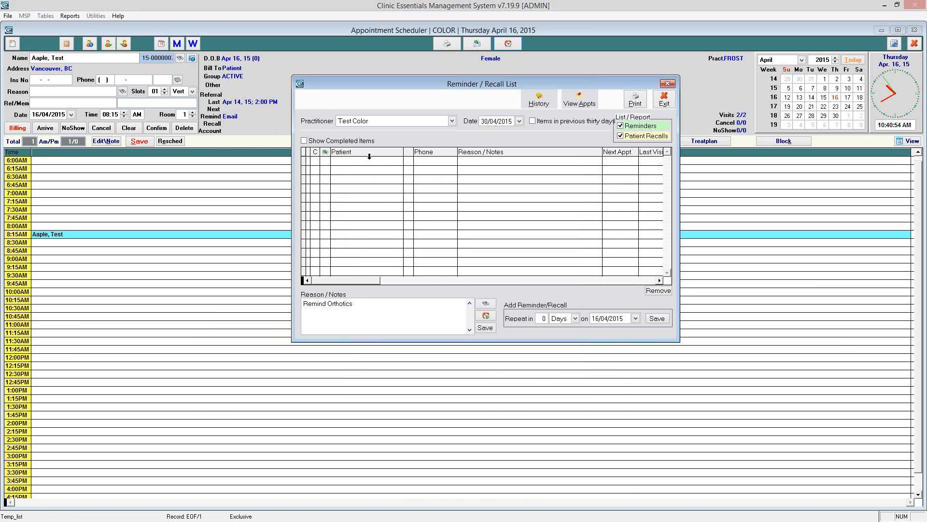
- Clear the completed mark on the Remind Orthotics recall among the completed items, and return the list to incomplete items
click(303, 141)
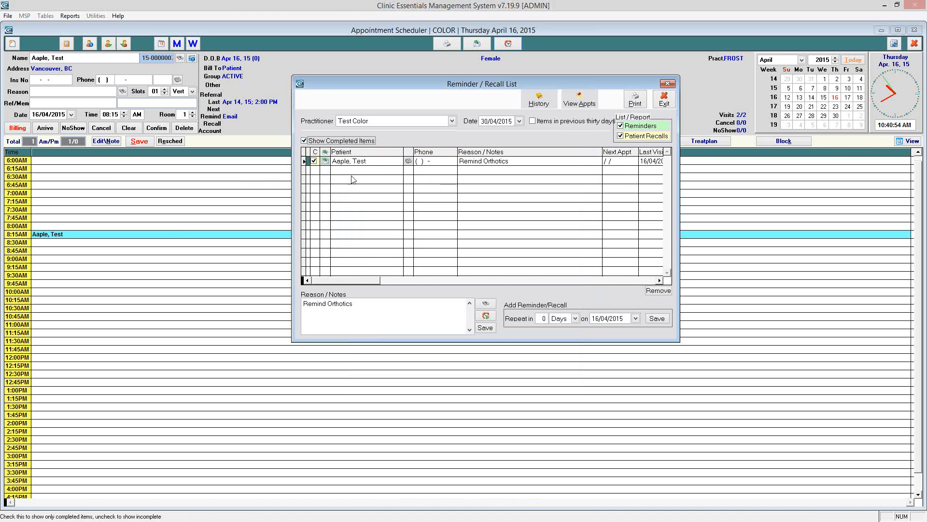
click(315, 162)
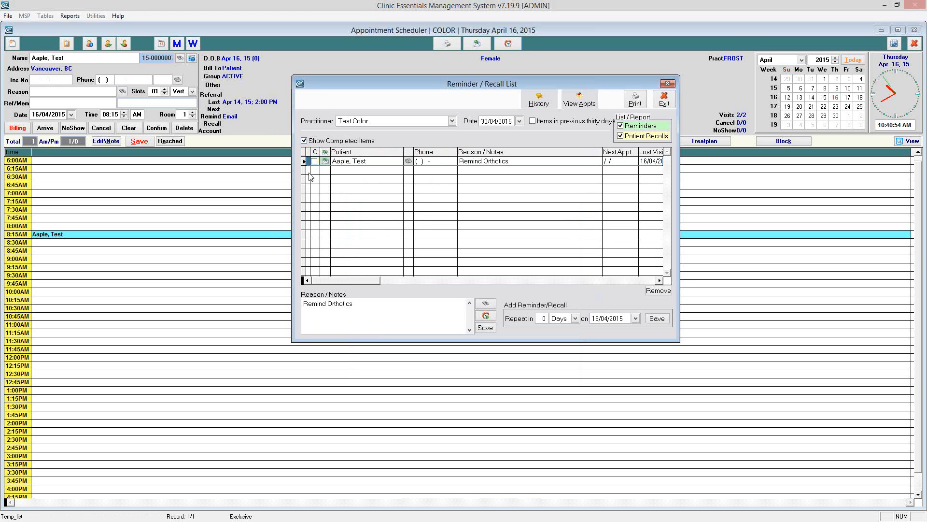
click(305, 141)
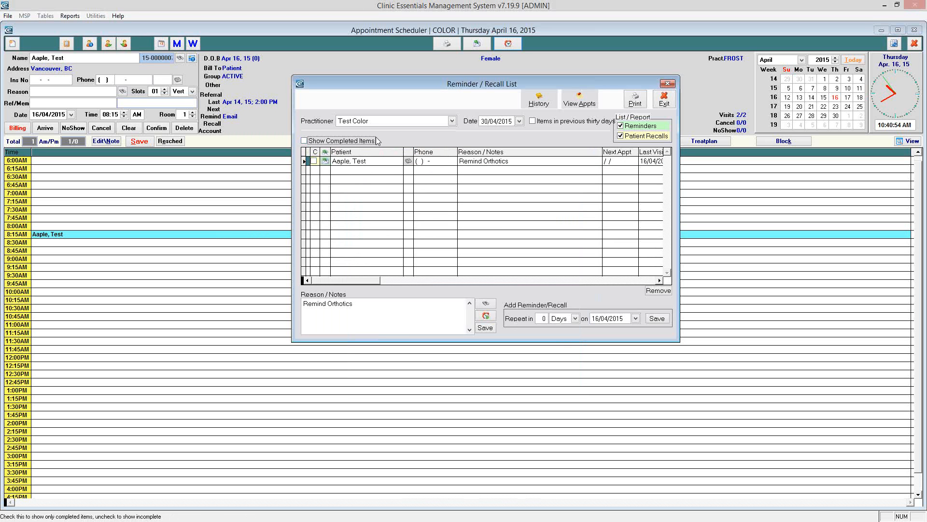
- Mark the Remind Orthotics recall as complete and widen the Reminder / Recall List to reveal its remaining columns
click(456, 161)
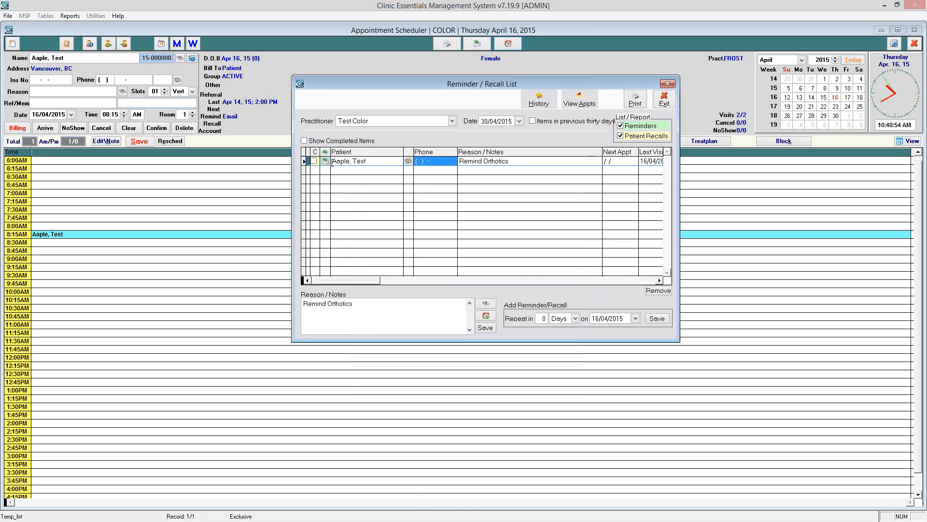
click(314, 161)
drag(678, 194, 778, 217)
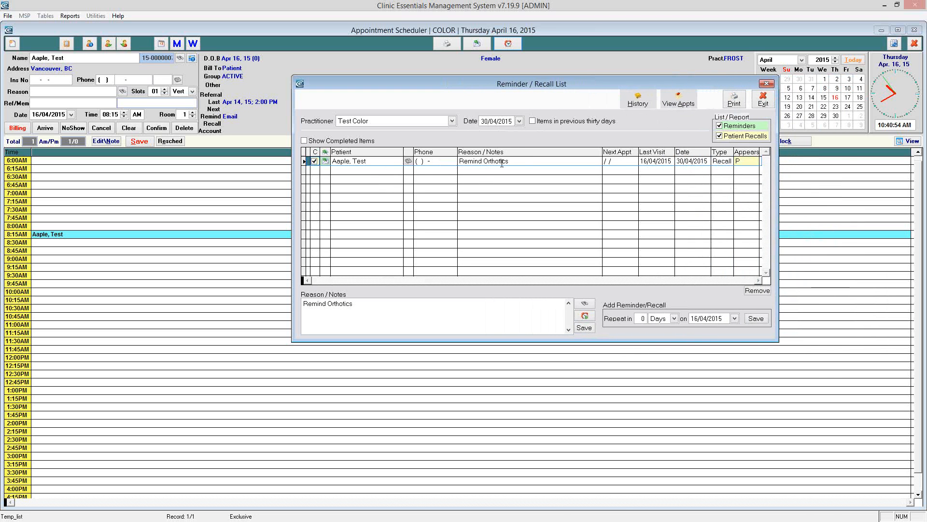
click(606, 161)
click(362, 161)
- Repeat the Remind Orthotics recall in 4 days, on 20/04/2015, and save it
click(642, 318)
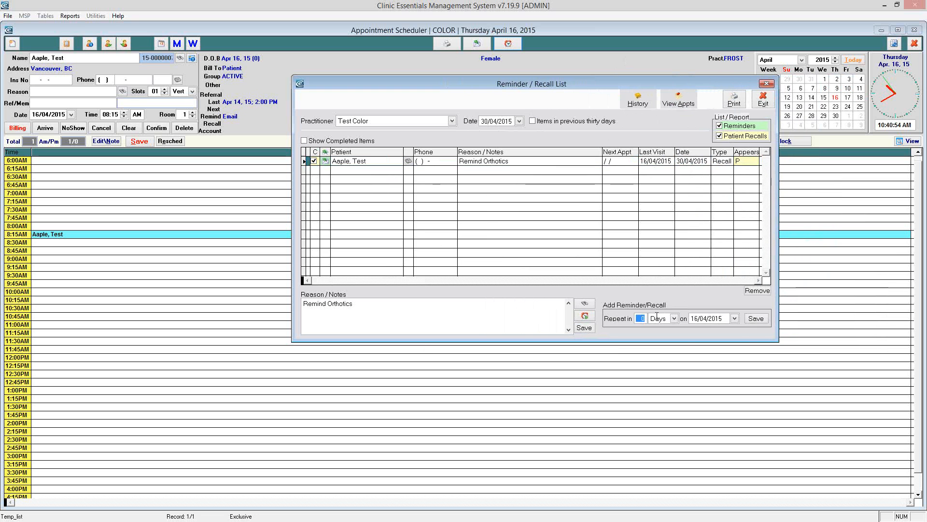
text(4)
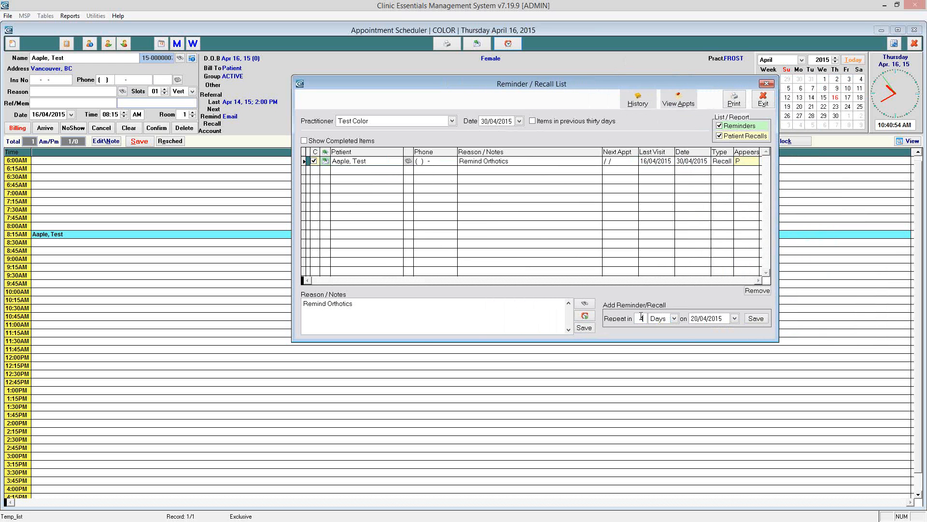
drag(637, 318, 652, 318)
click(674, 318)
click(675, 317)
click(749, 321)
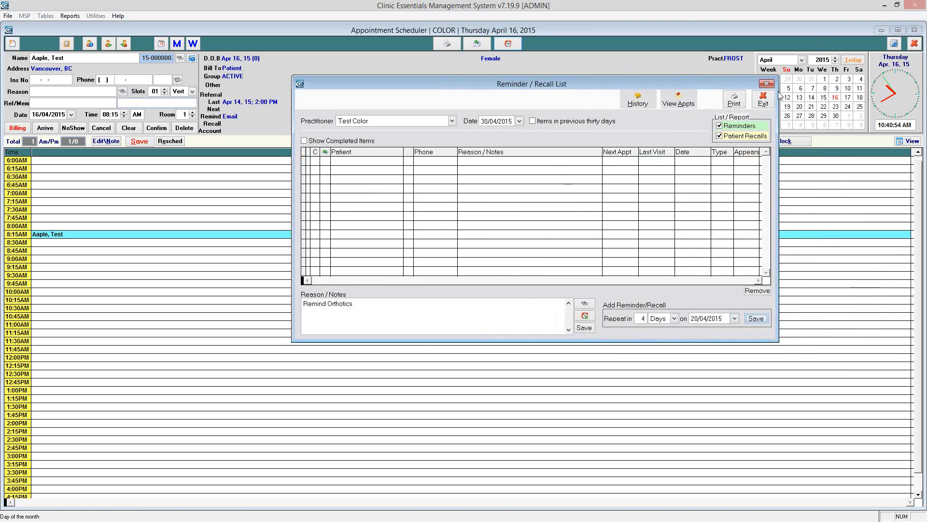
- Show the Reminder / Recall List for 20/04/2015 and select the repeated Remind Orthotics recall
click(765, 102)
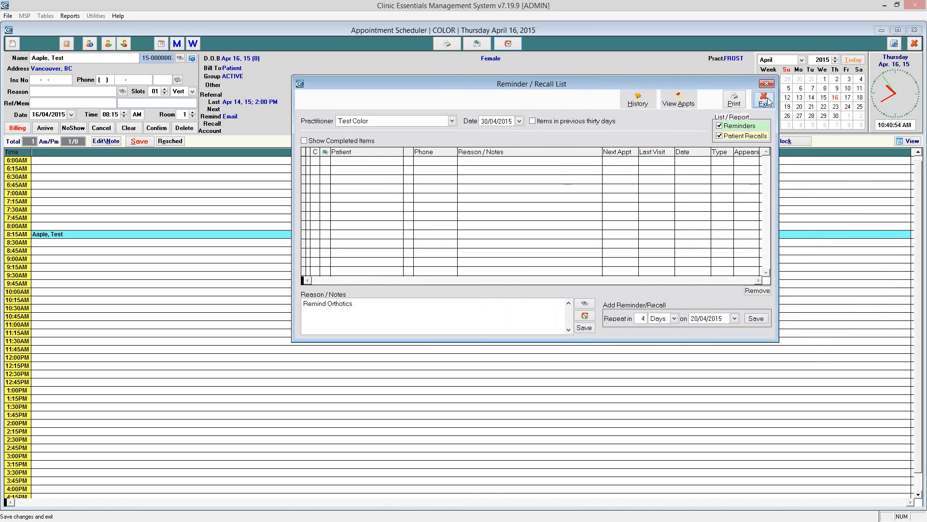
click(519, 121)
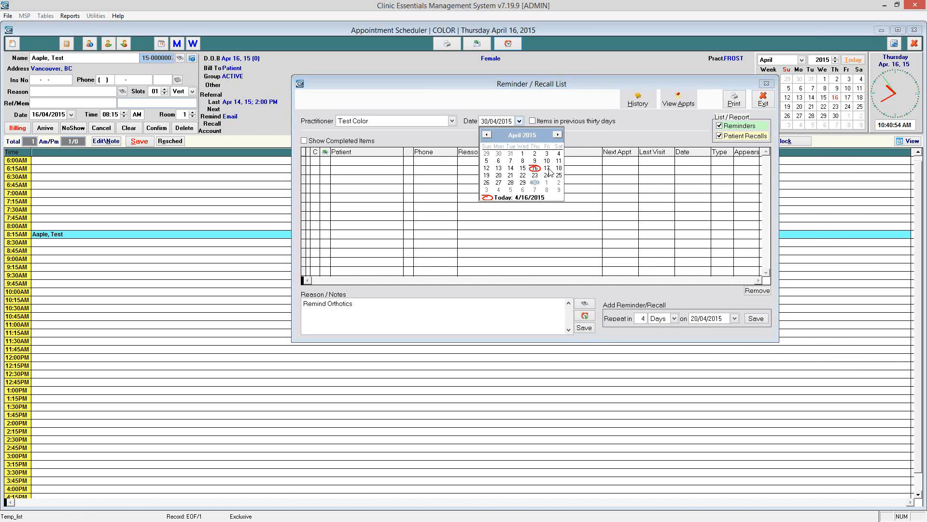
click(498, 175)
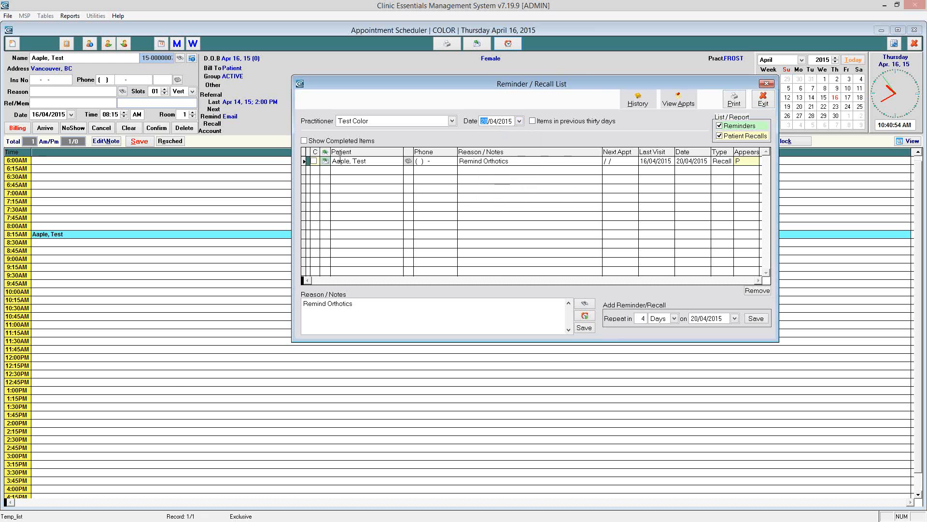
click(340, 160)
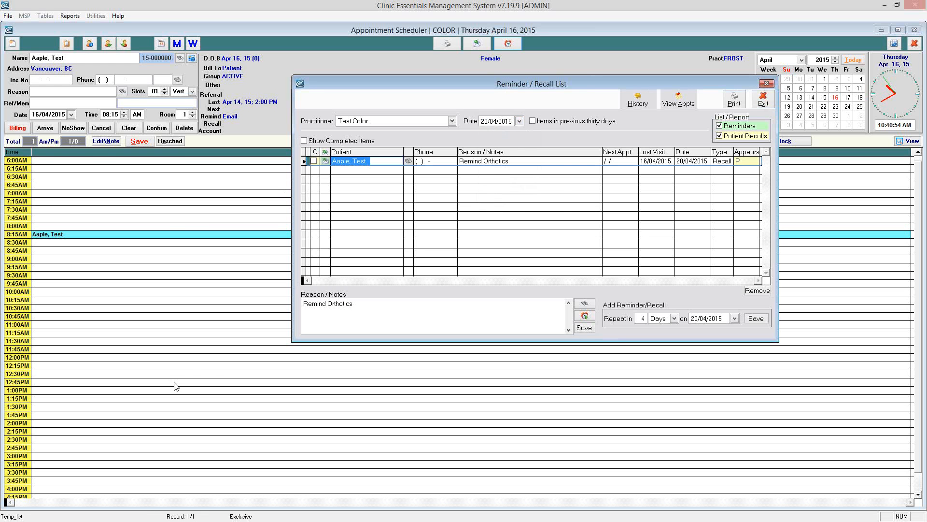
- Return the Reminder / Recall List to 16/04/2015 and close it
click(519, 121)
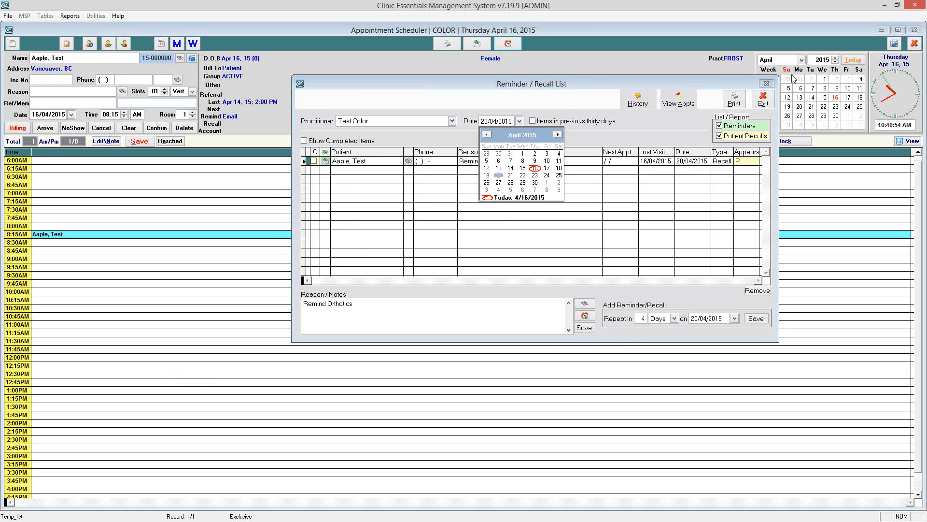
click(535, 175)
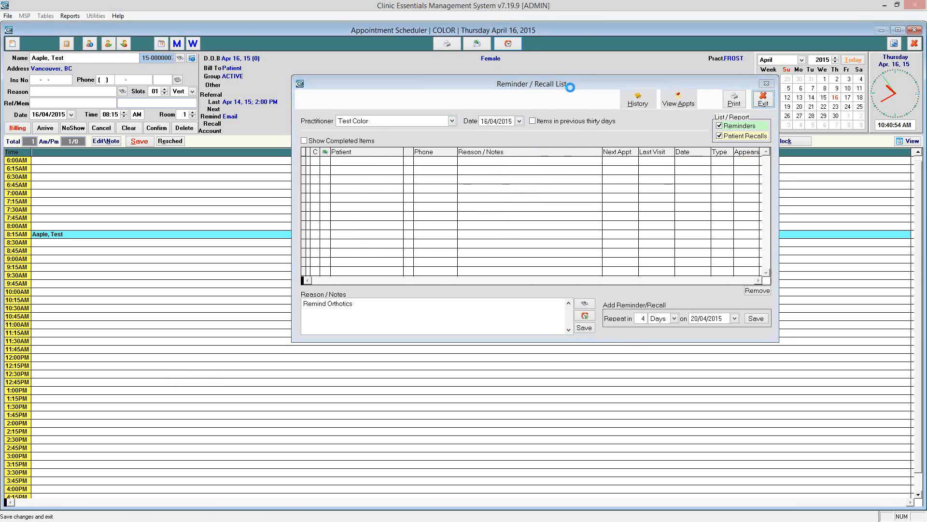
click(763, 99)
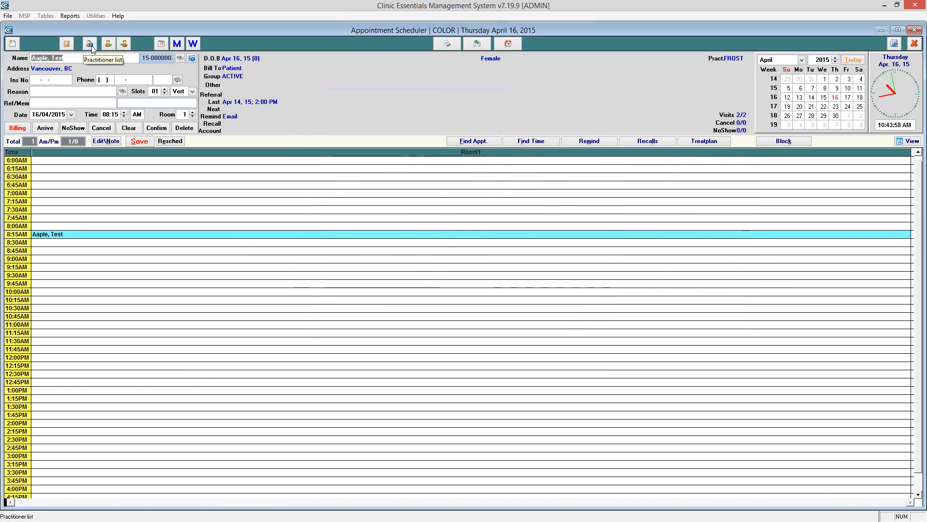
- Switch the scheduler to the practitioner with treatment, laser and consultation rooms, and open that practitioner's Reminder / Recall List
click(90, 43)
right_click(321, 252)
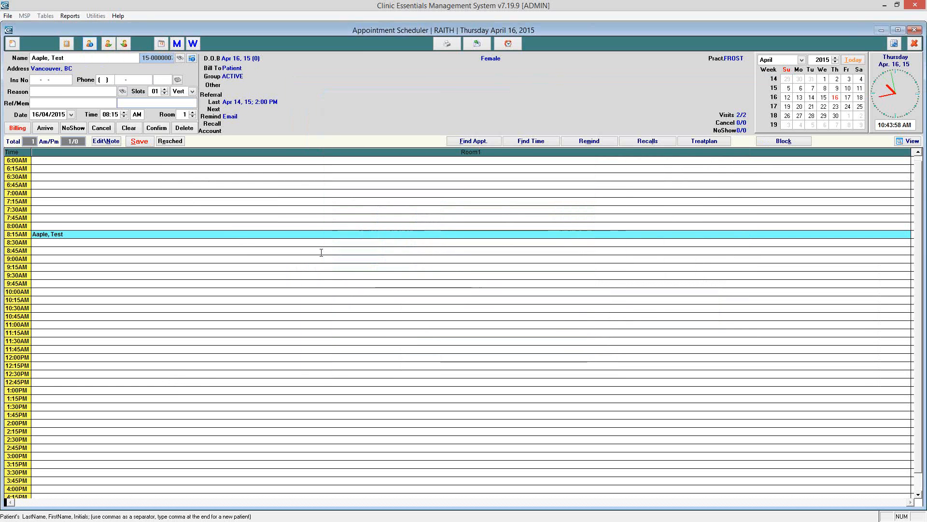
click(508, 44)
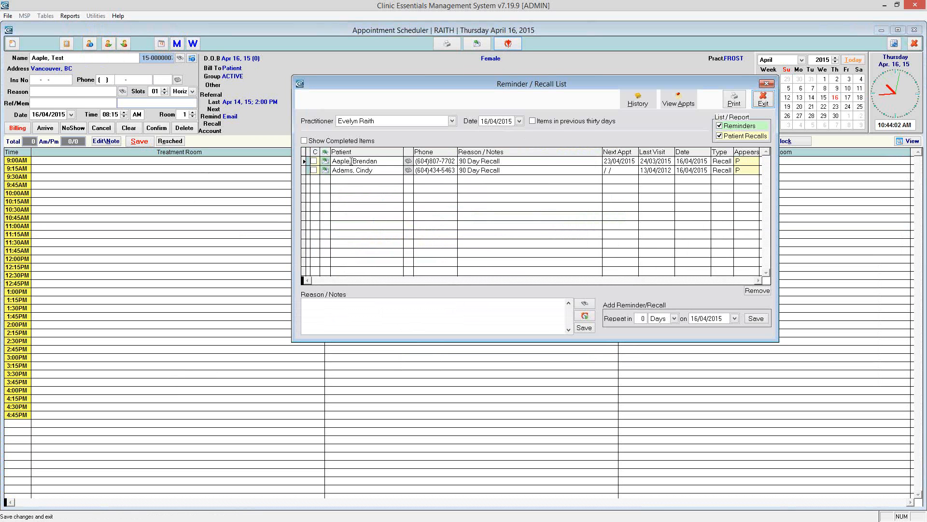
- Mark the second patient's 90 Day Recall as complete, and clear the mark again
click(315, 171)
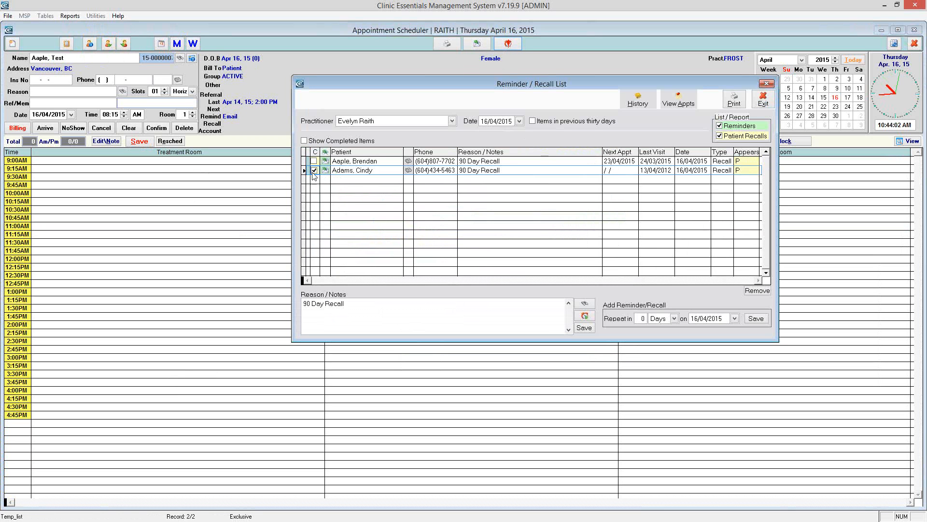
click(314, 171)
- Check the reason and next appointment of the first patient's 90 Day Recall, and close the list
click(522, 160)
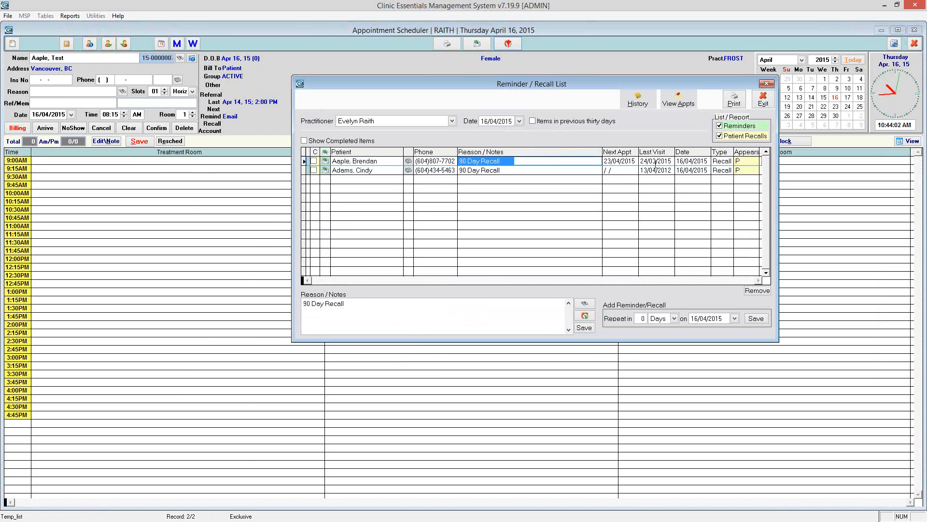
click(607, 159)
click(612, 161)
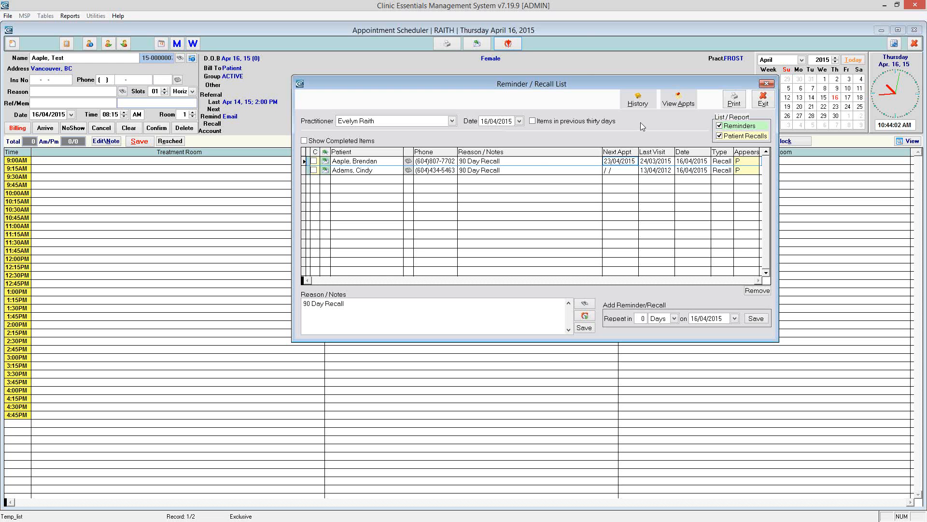
click(763, 100)
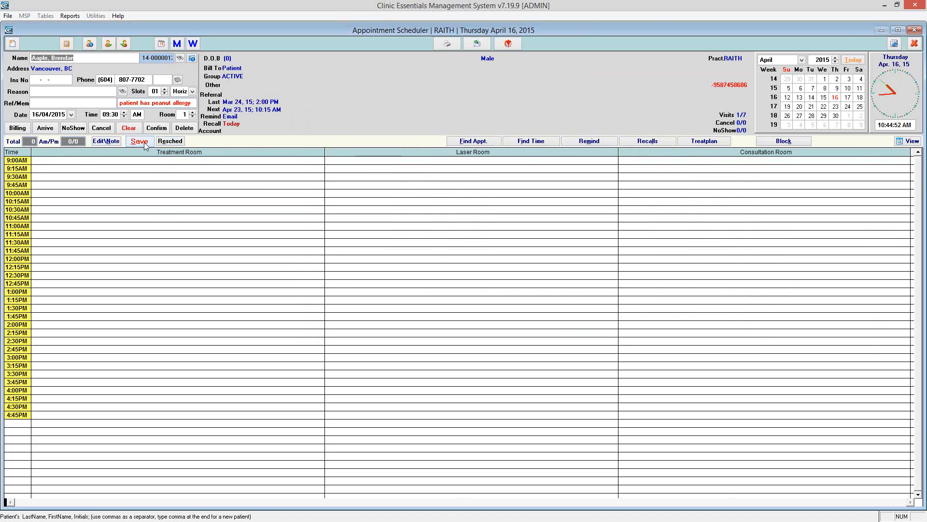
- Check the current patient in for a 9:30 AM Treatment Room appointment and save the Initial Chiropractic Visit invoice with a 50.00 cash payment
click(77, 176)
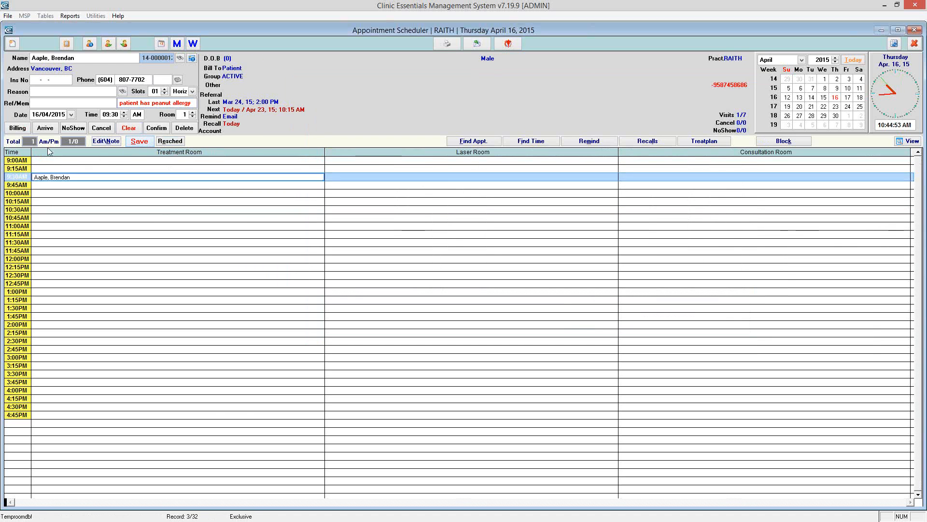
click(27, 132)
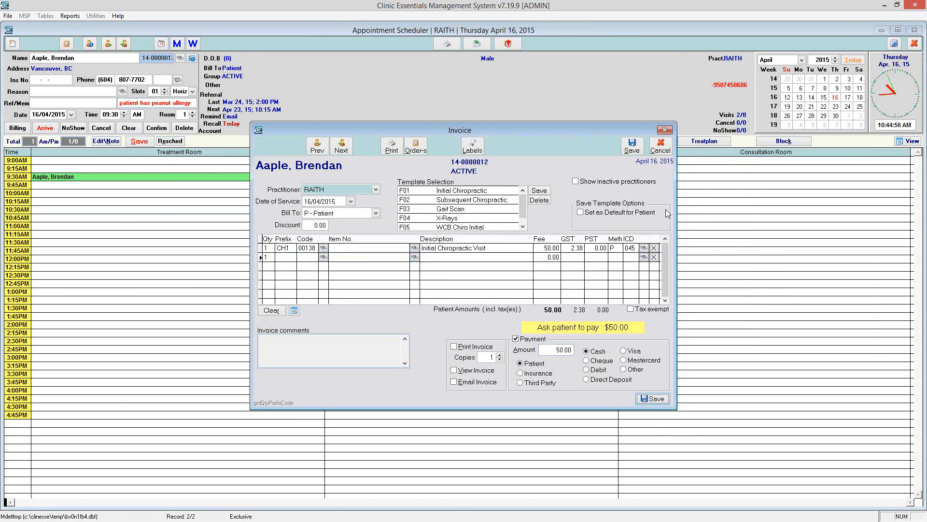
click(653, 399)
- Review the practitioner's Reminder / Recall List for April 16 and April 17, 2015, and close it
click(509, 44)
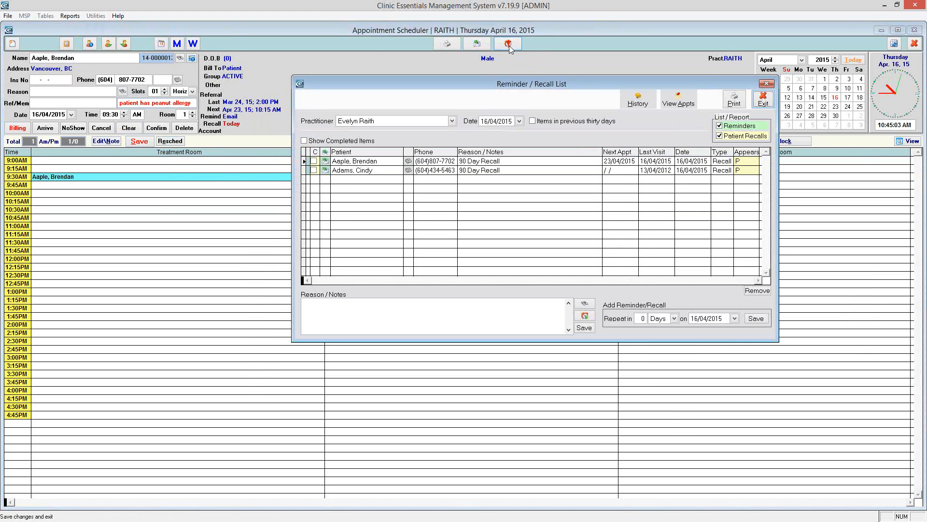
click(771, 106)
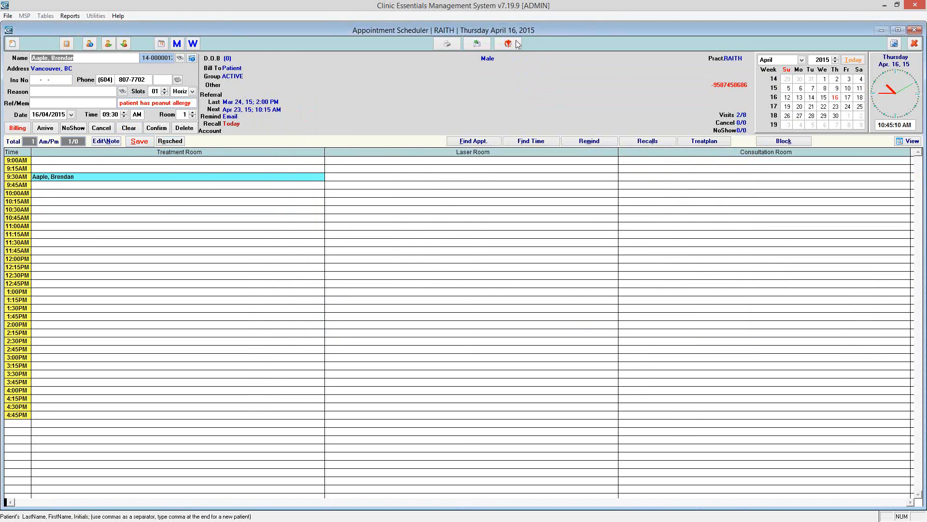
click(850, 99)
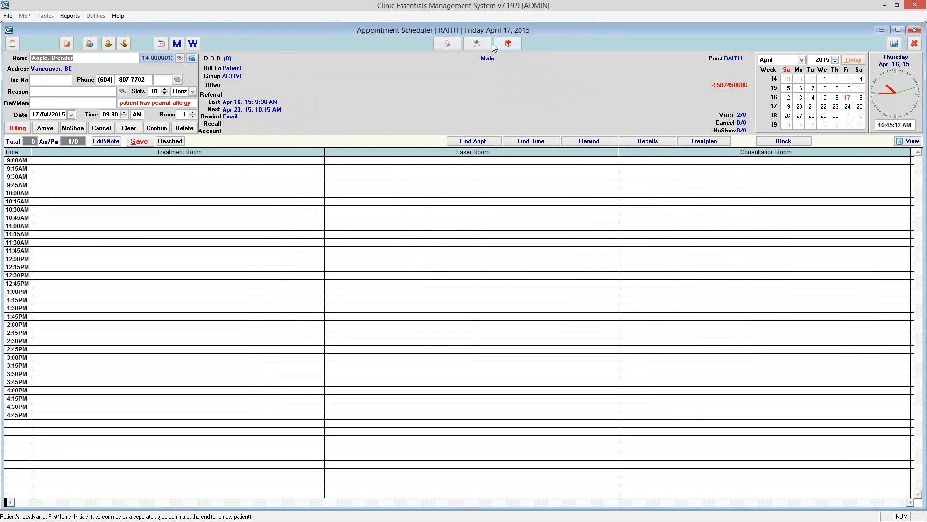
click(508, 44)
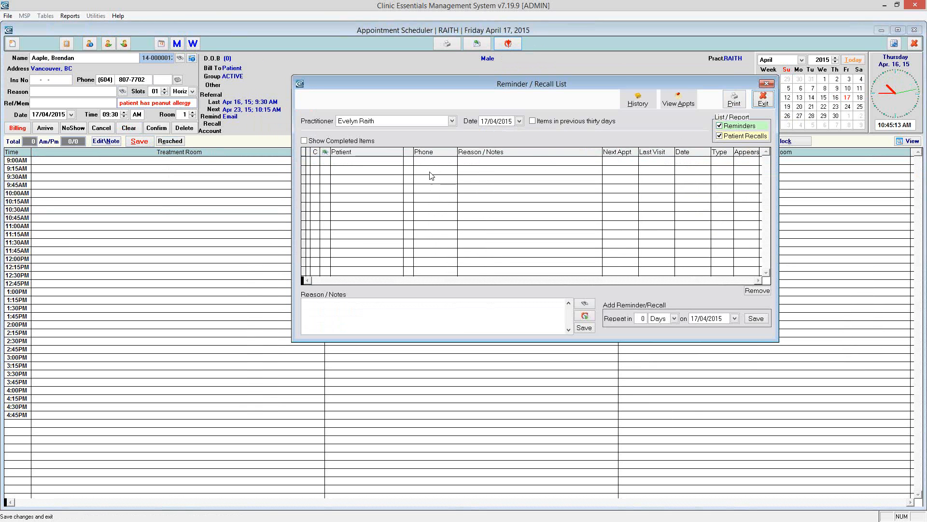
click(767, 85)
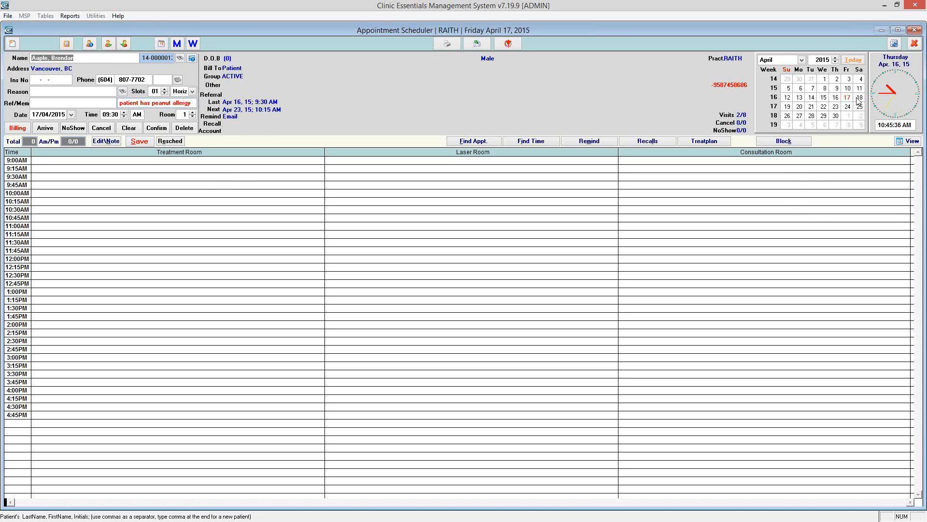
- Open the Reminder / Recall List for May 16, 2015, check the recall's patient and reason, and close the list
click(836, 125)
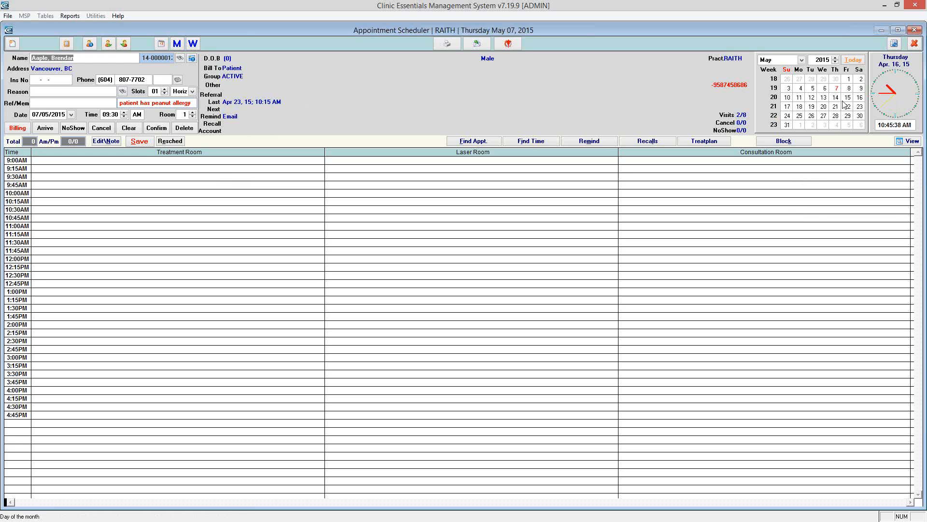
click(859, 98)
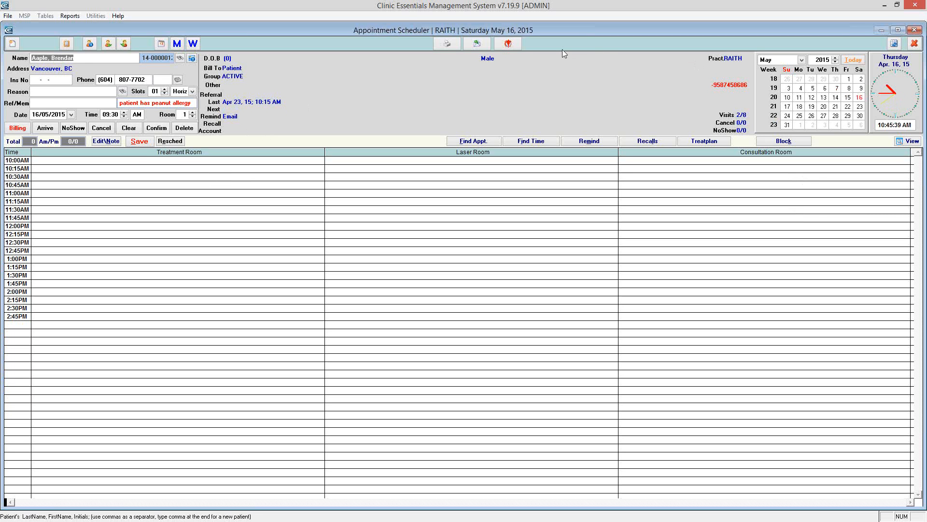
click(508, 44)
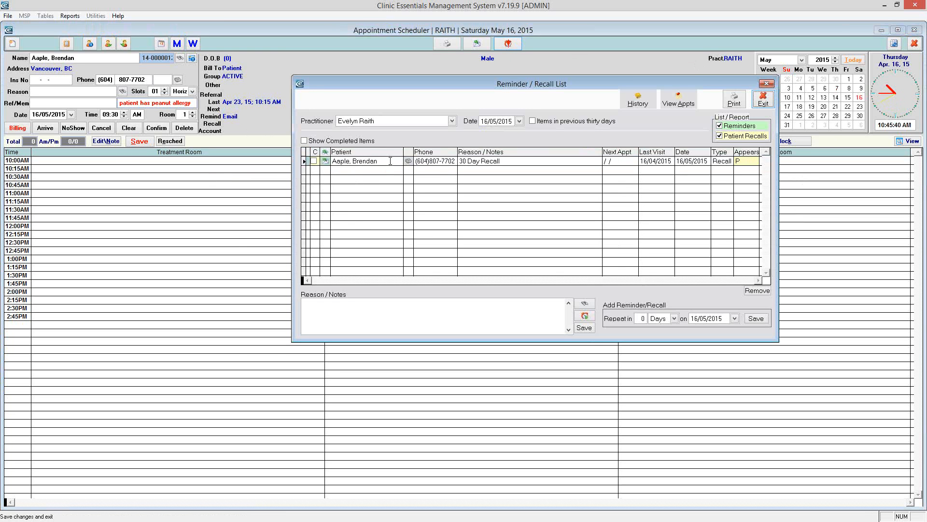
drag(389, 161, 326, 162)
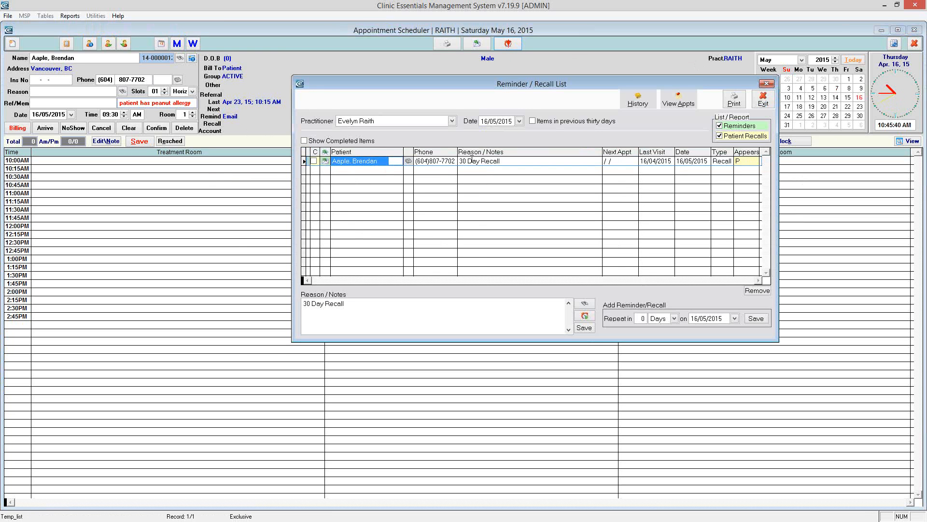
drag(462, 161, 521, 169)
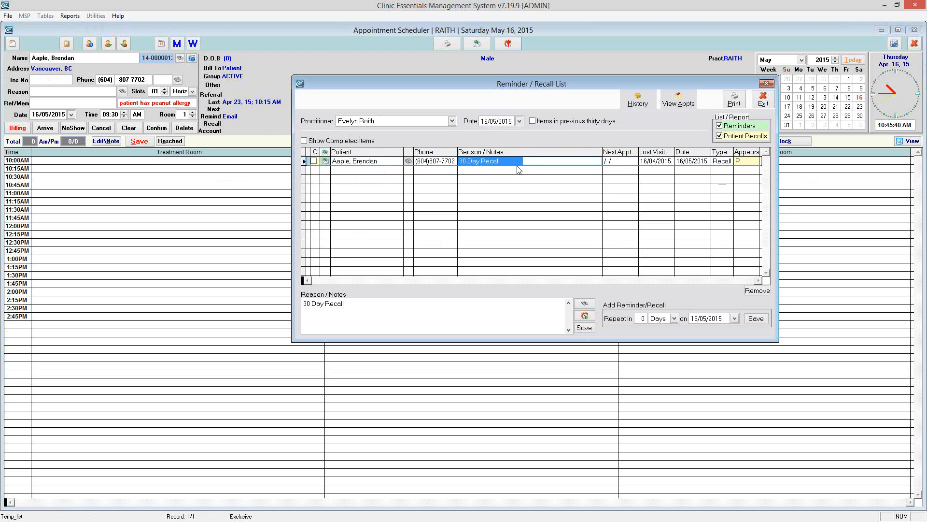
click(763, 101)
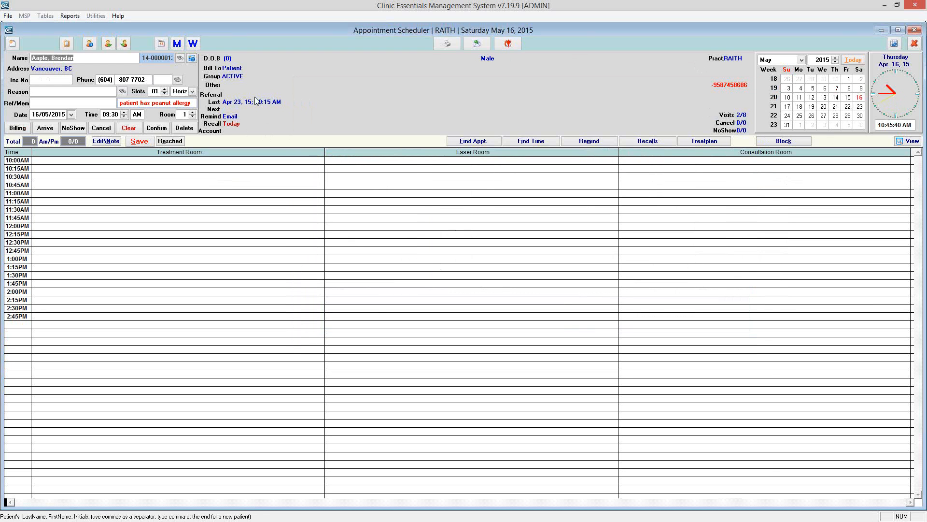
- Check the current practitioner's recall frequency and recall flags in the practitioner configuration, and exit without saving
click(89, 44)
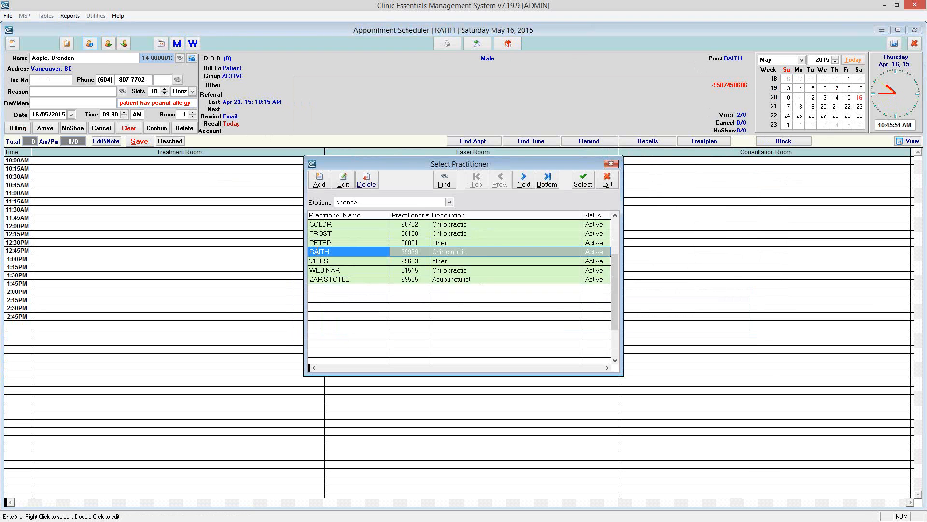
double_click(313, 251)
click(474, 235)
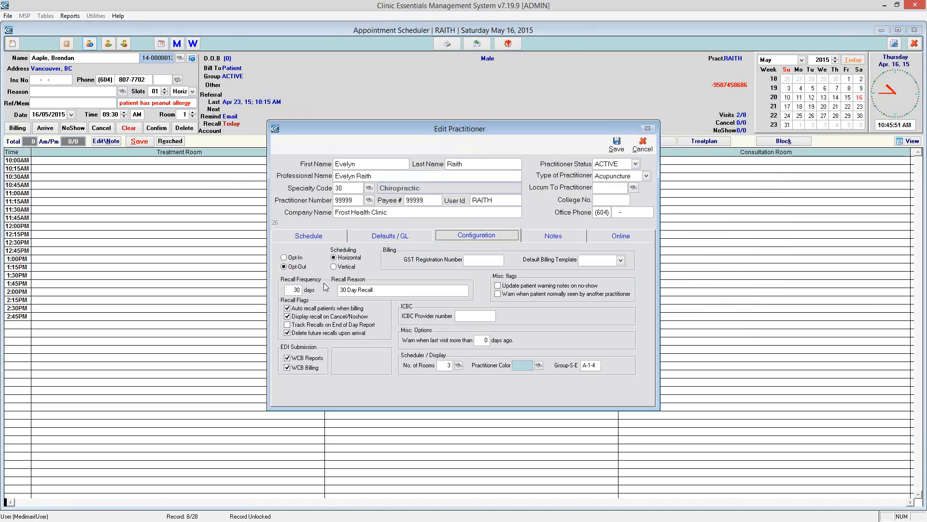
click(301, 292)
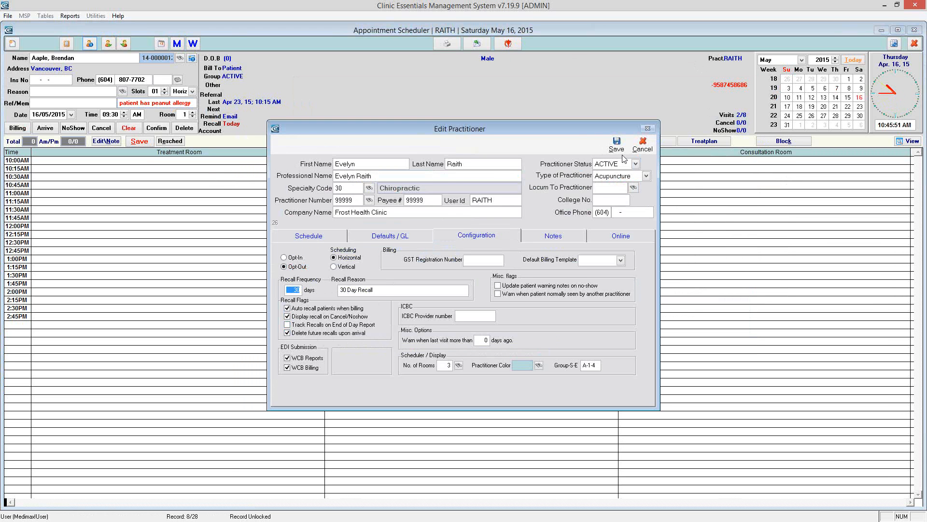
click(643, 145)
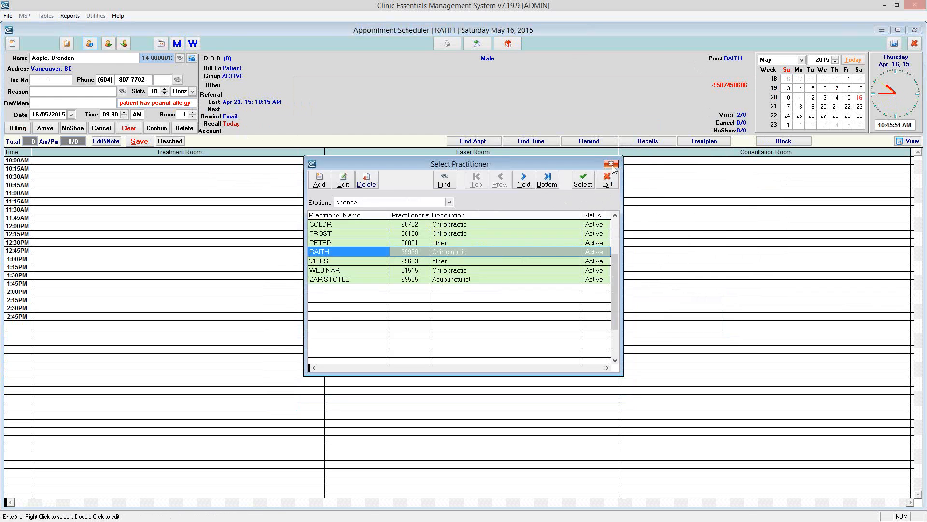
click(611, 164)
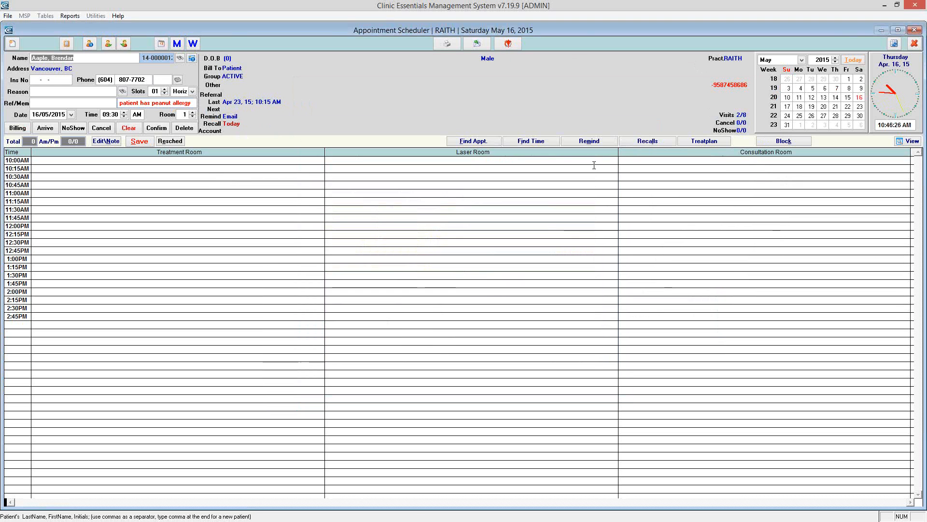
- Recheck the 30 Day Recall in the May 16, 2015 list, and close the list and the Appointment Scheduler
click(512, 47)
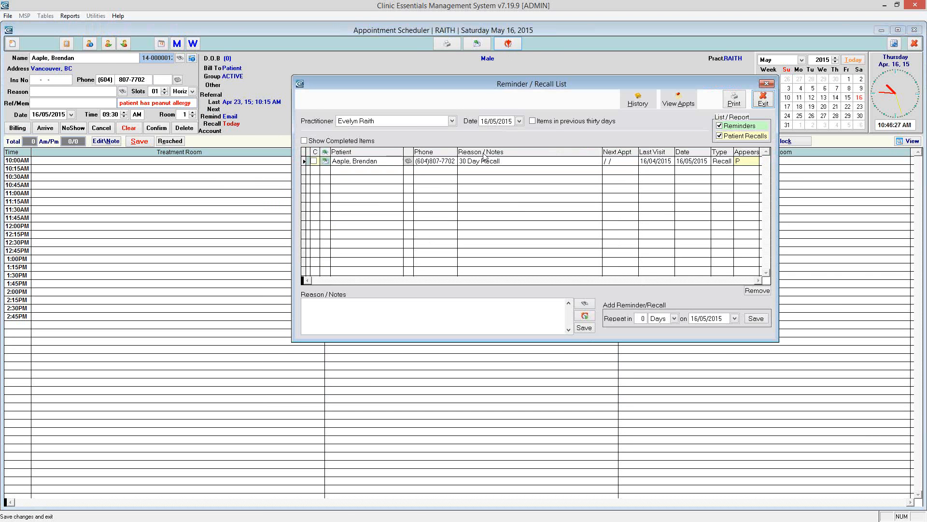
click(763, 99)
click(915, 31)
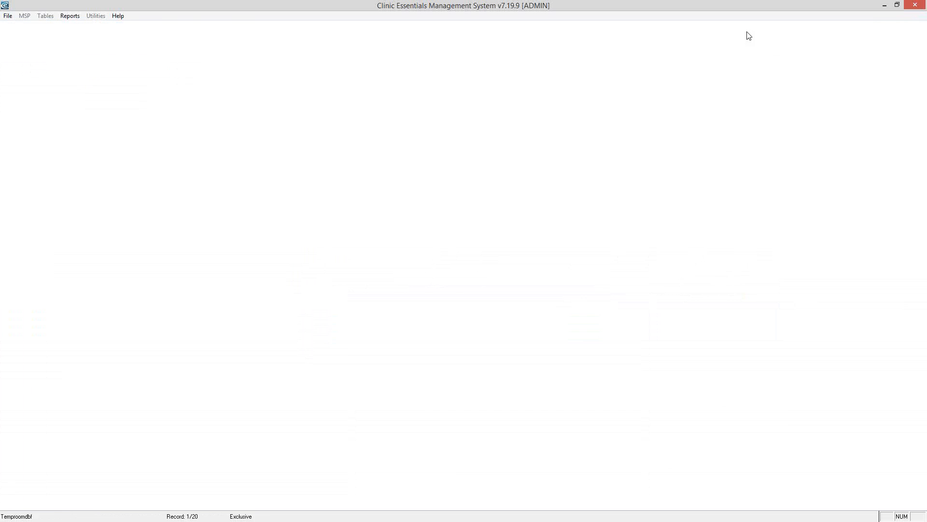
- Enable Display Recall Report Automatically in the Workstation Configuration and save it
click(46, 15)
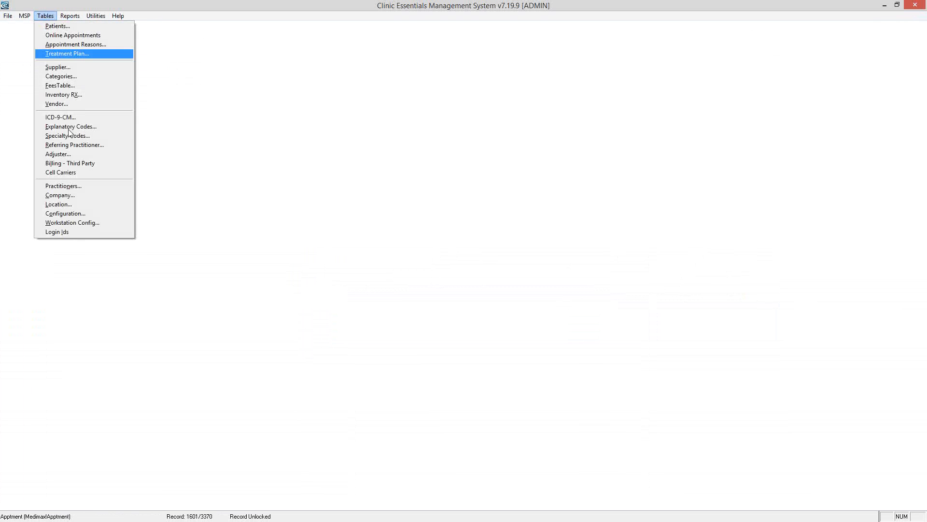
click(84, 222)
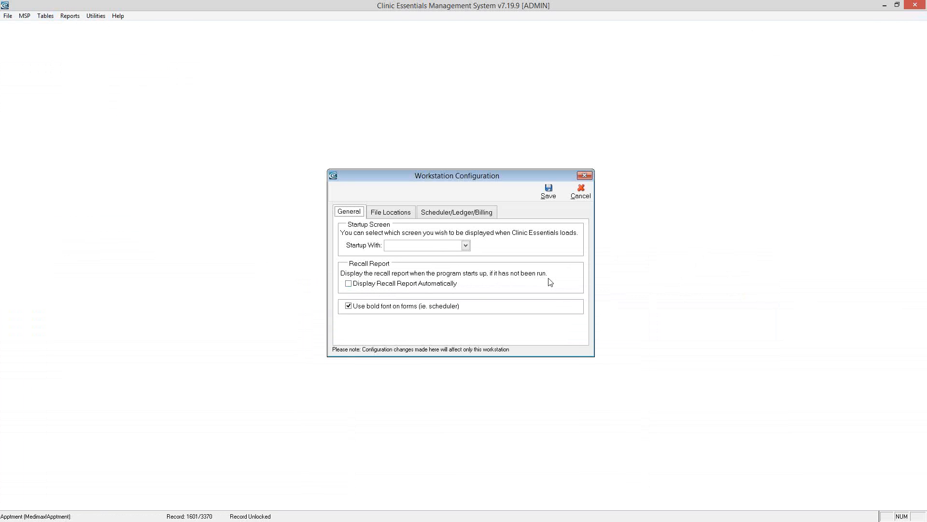
click(363, 283)
click(550, 190)
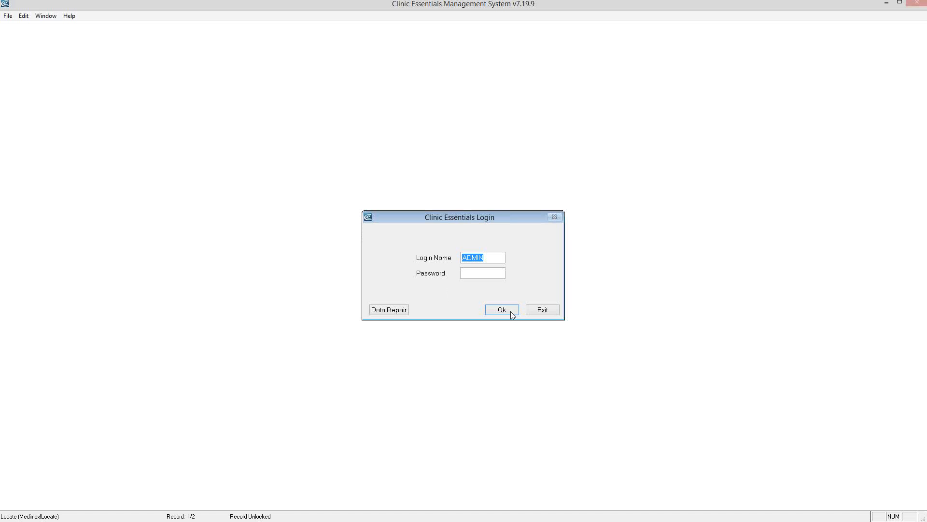
- Log in as ADMIN, and view the Patient Recall Report for 06/11/2014 to 16/04/2015 in an enlarged preview before closing it
click(511, 312)
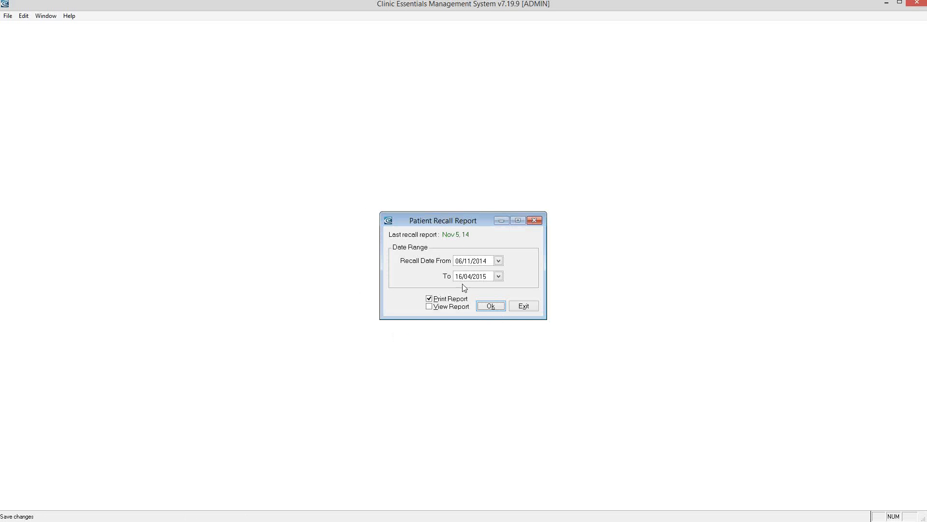
click(430, 306)
click(491, 306)
click(490, 307)
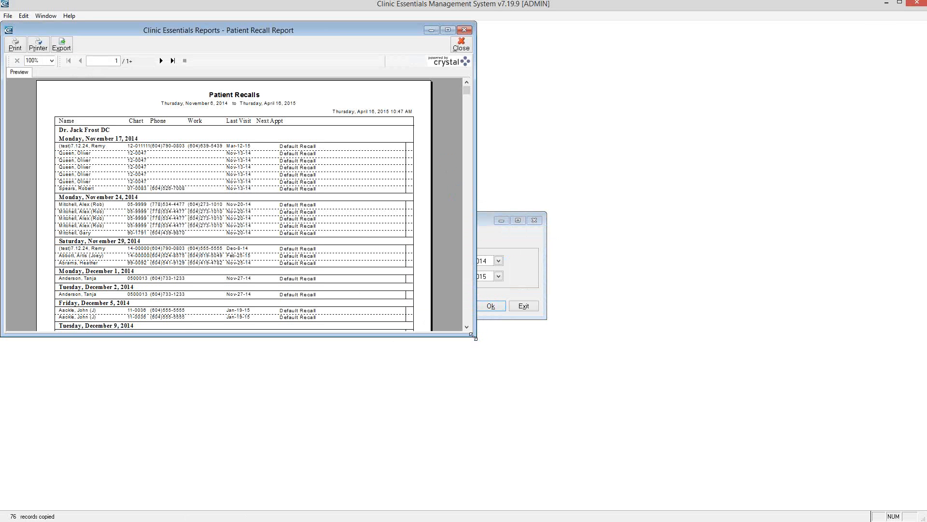
drag(473, 337, 604, 508)
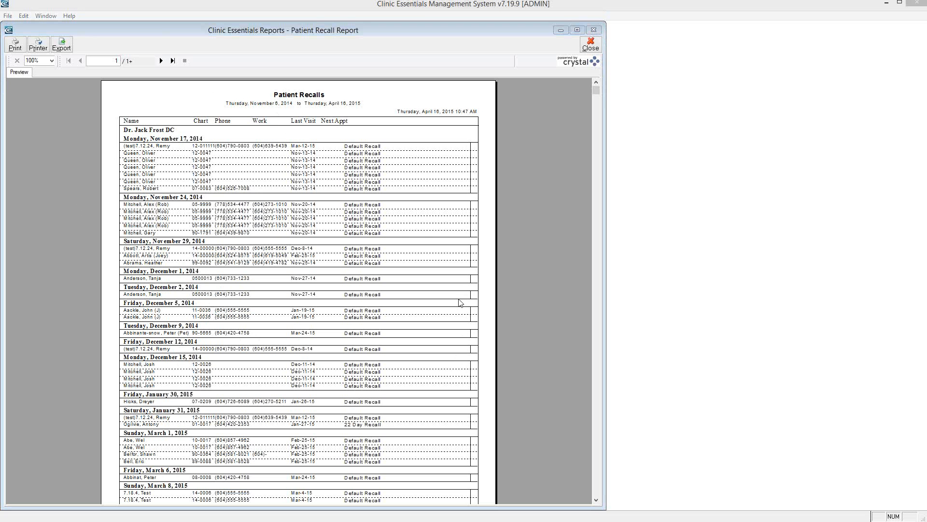
click(597, 50)
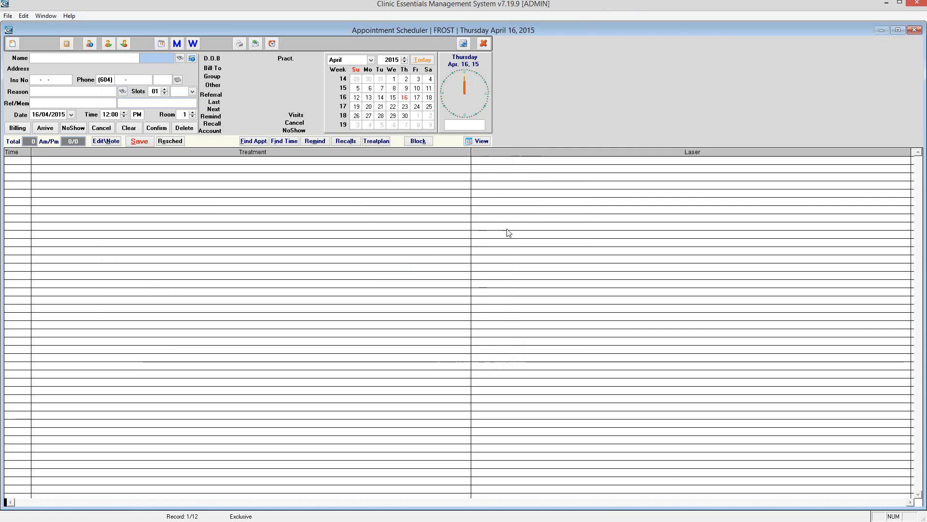
- Switch the scheduler from Dr. Frost's two-room schedule to the three-room practitioner, and open that practitioner's Reminder / Recall List
click(90, 43)
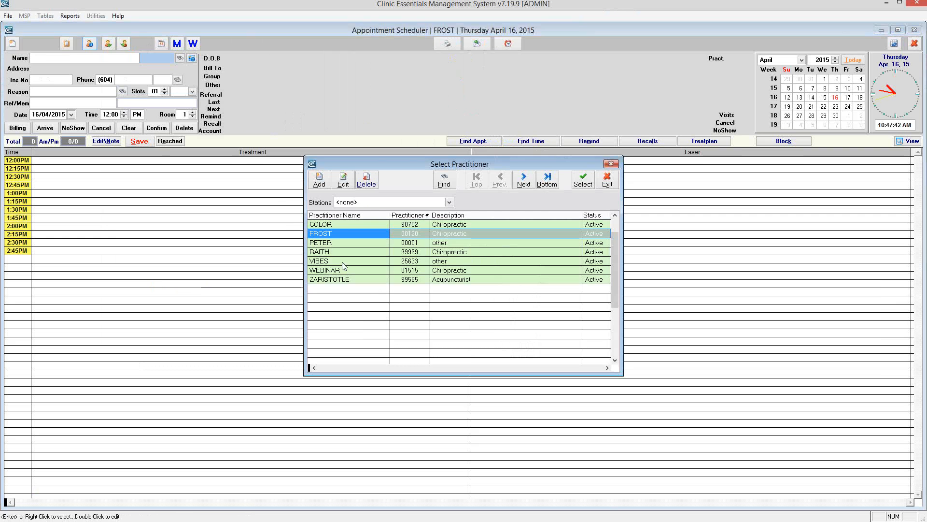
right_click(321, 252)
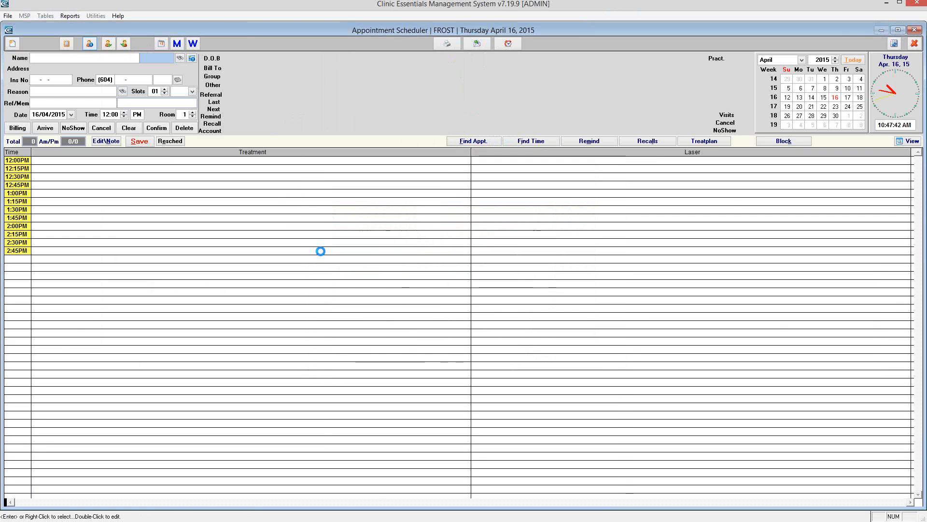
click(515, 45)
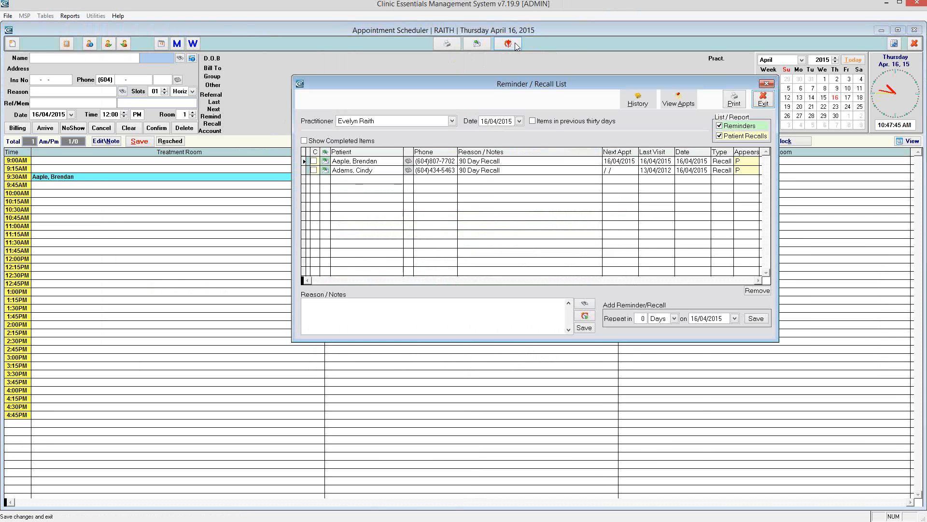
- Include items from the previous thirty days in the list, and switch the display of completed items on and off again
click(533, 123)
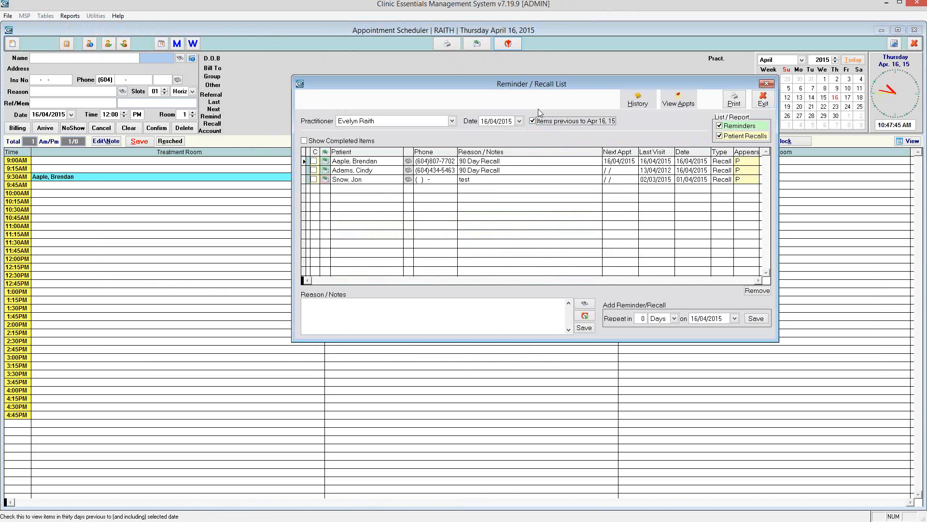
click(304, 140)
click(304, 140)
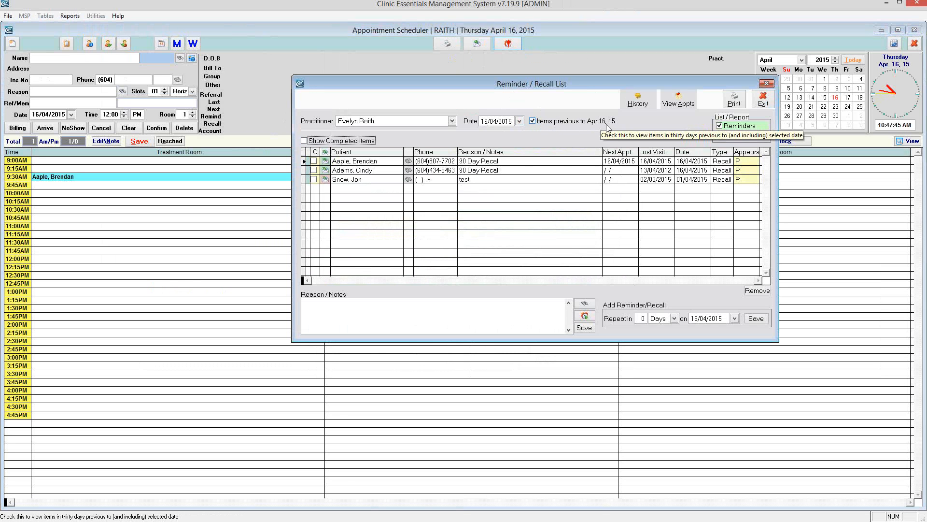
- Set the list date to 3/04/2015 and then to 16/03/2015 to review recalls from the thirty days before each date
click(519, 121)
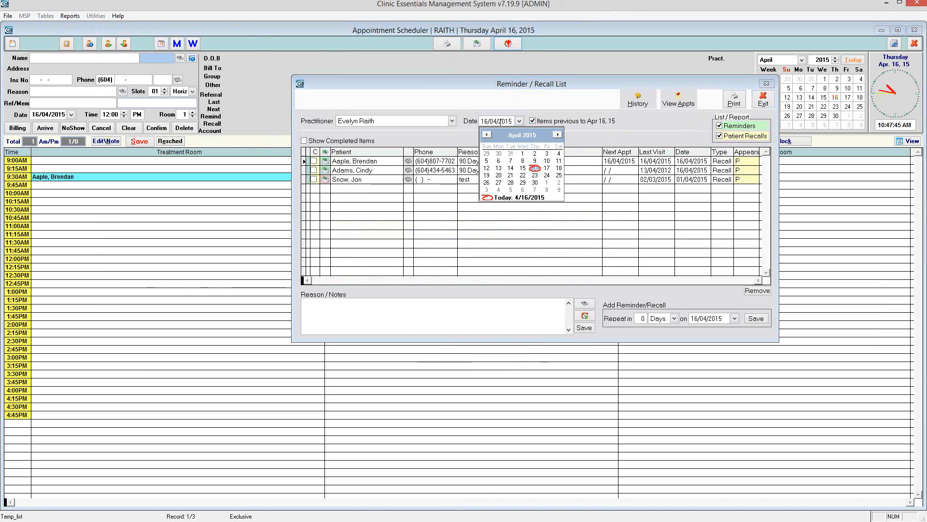
click(480, 124)
text(3)
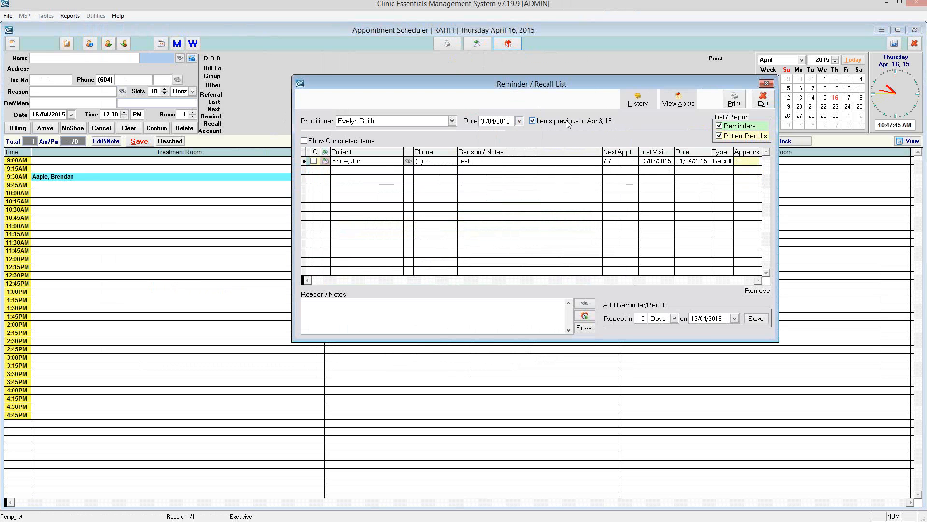
click(482, 121)
text(1603)
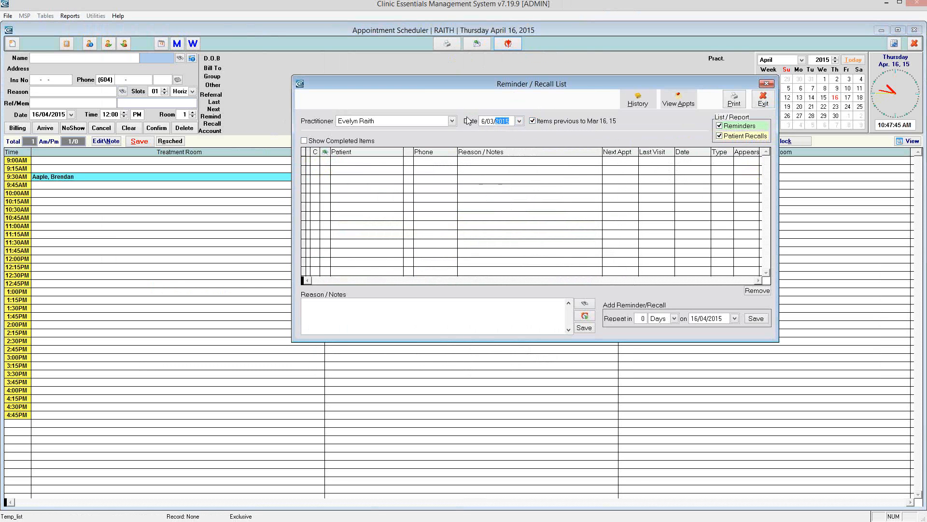
- Exclude items from the previous thirty days in the Reminder / Recall List and close the list
click(485, 122)
click(534, 121)
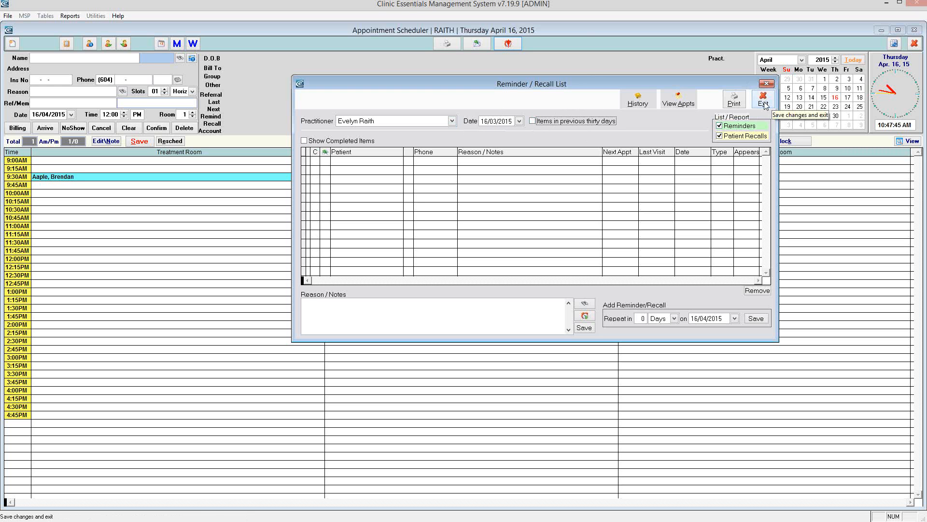
click(763, 102)
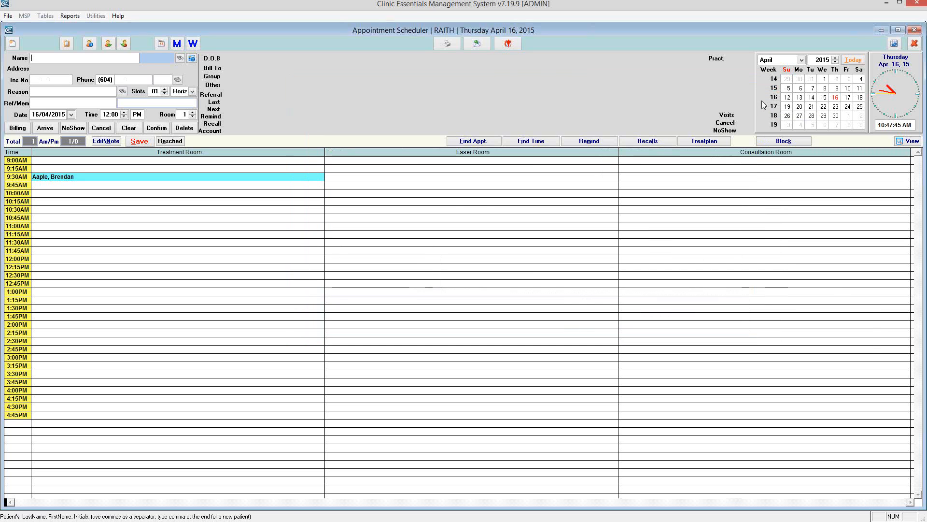
- Add a reminder for the patient booked at 9:30AM on visit number 11, with the note "Free visit"
click(581, 143)
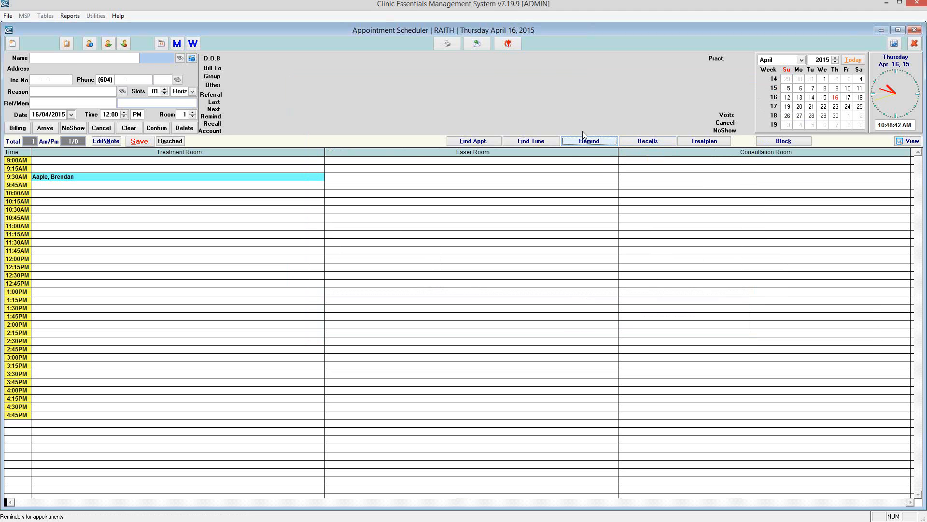
click(73, 177)
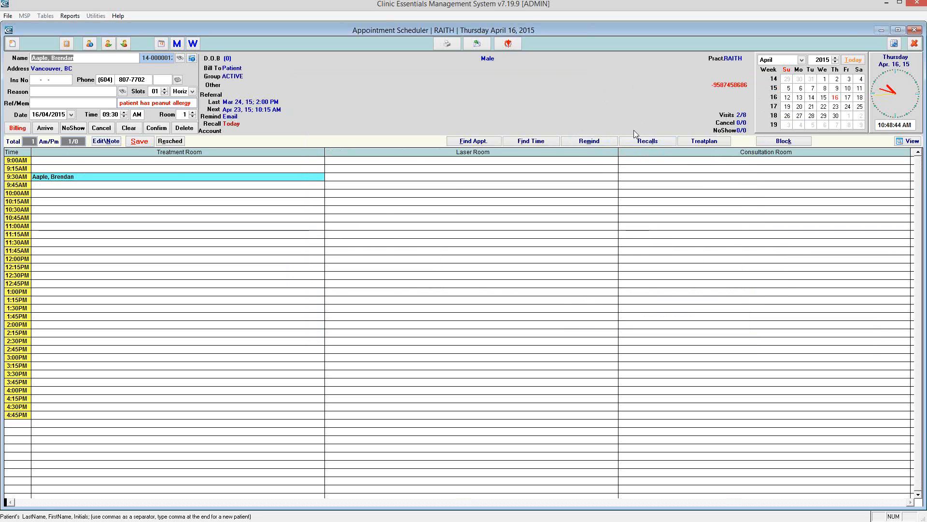
click(590, 141)
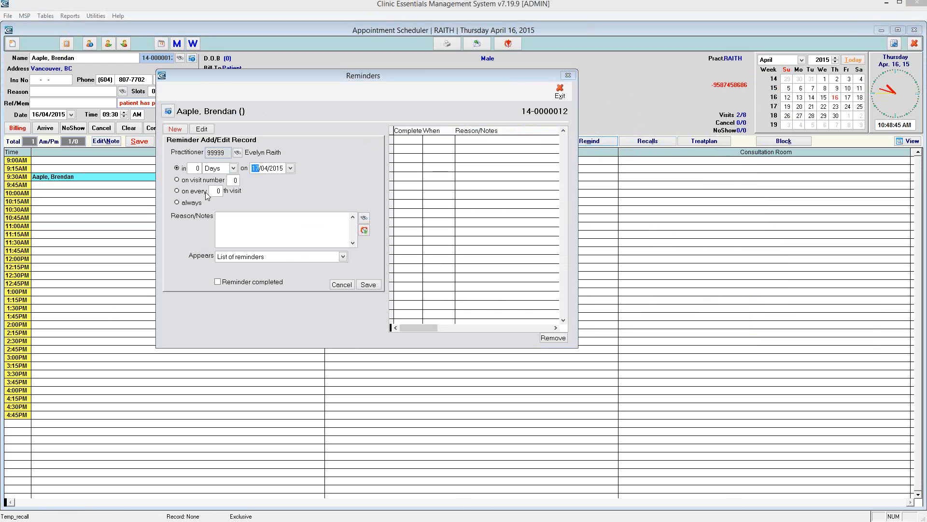
click(177, 182)
drag(229, 181, 250, 181)
text(11)
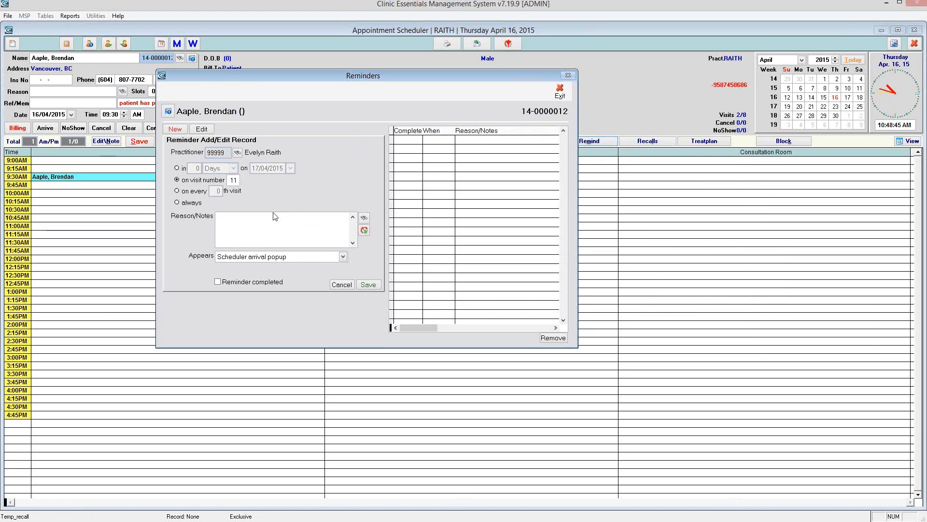
text(Free visit)
click(368, 284)
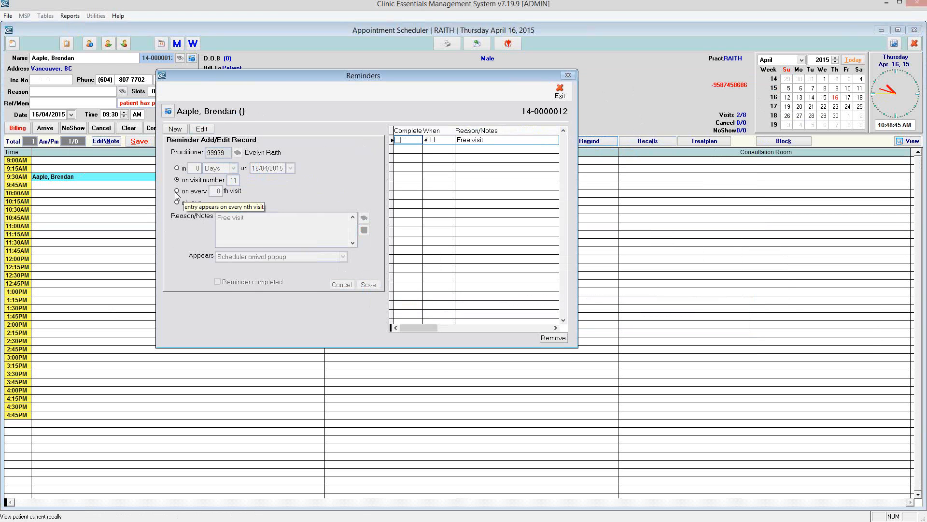
- Add a reminder on every 11th visit with the note "Free visit", appearing as both arrival and patient popups
click(181, 129)
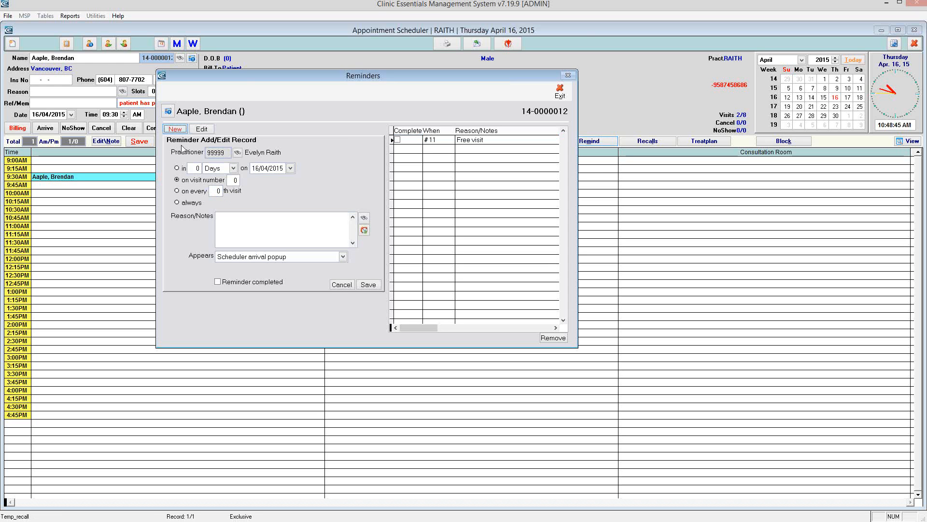
click(217, 192)
text(11)
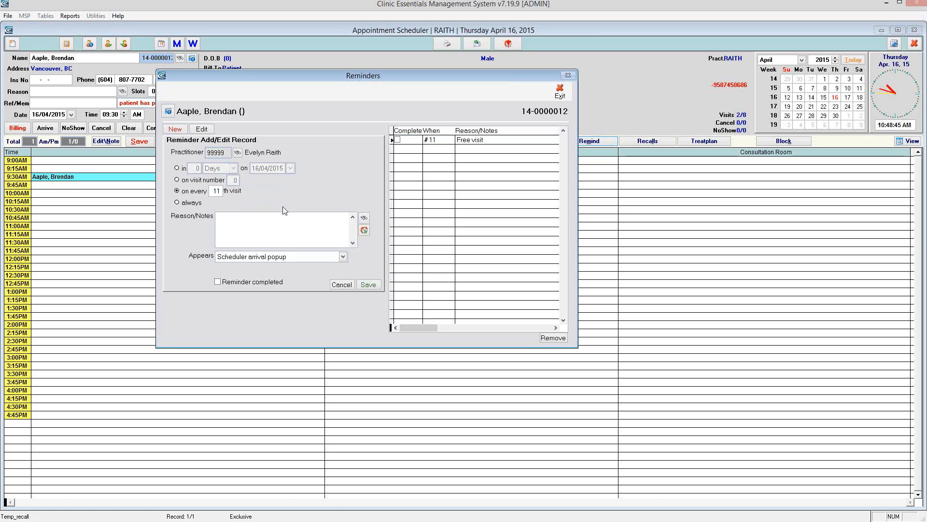
text(Free visit)
click(343, 257)
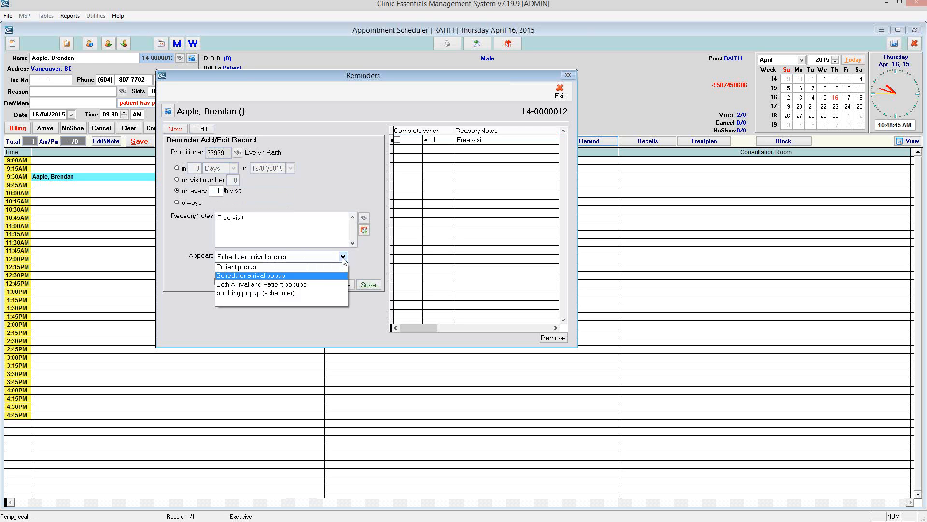
click(229, 287)
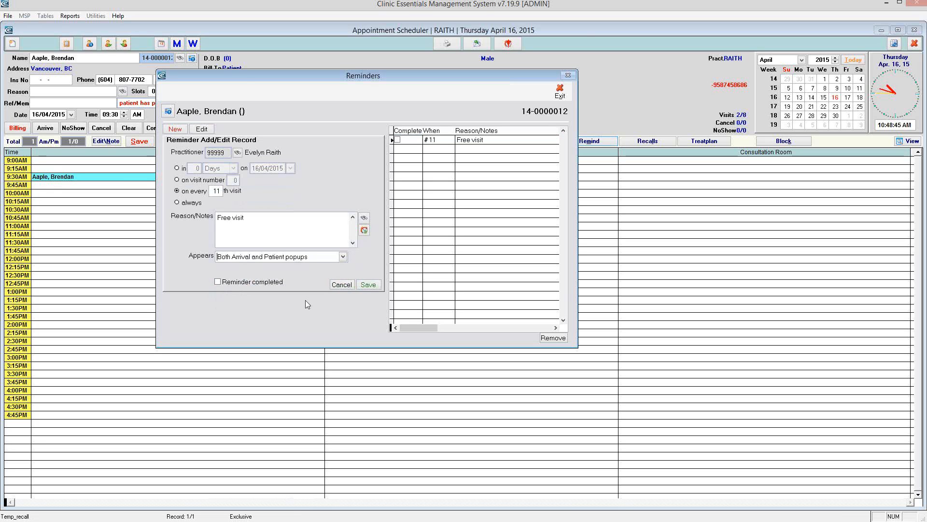
click(367, 284)
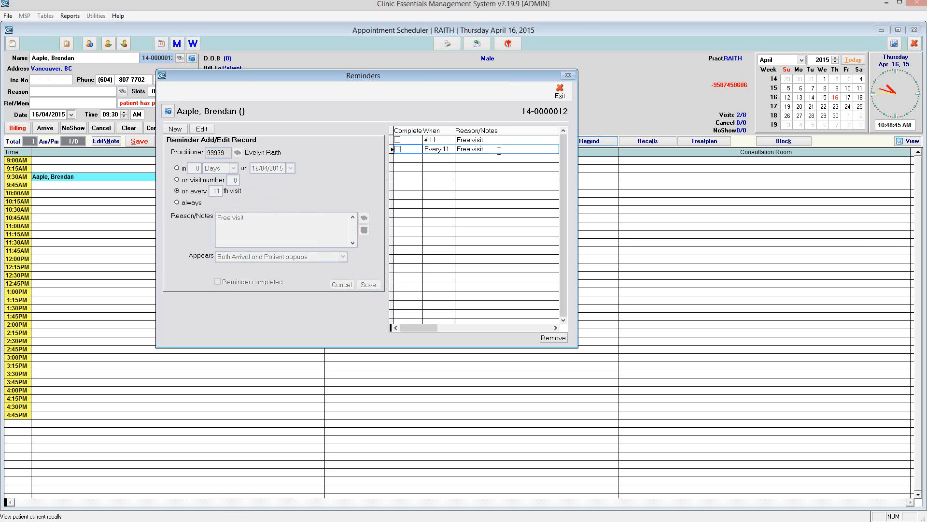
click(470, 150)
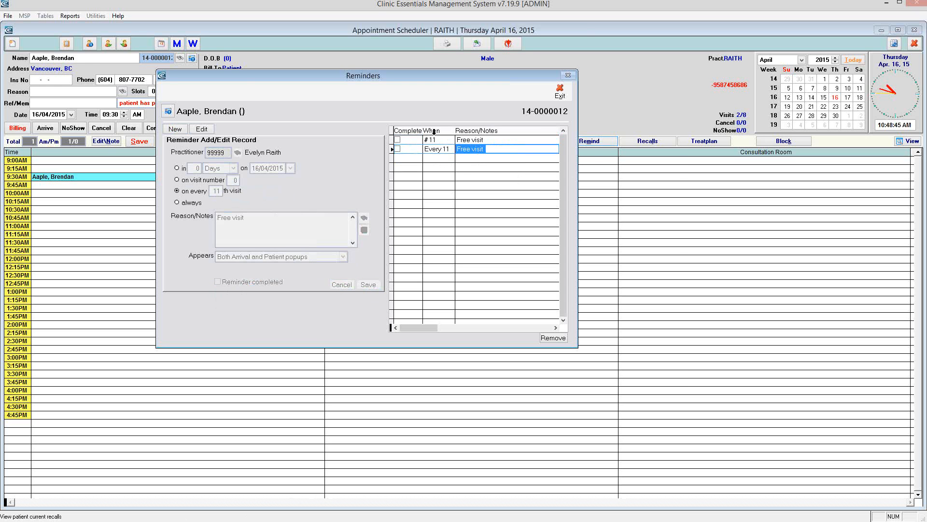
- Add a reminder in 5 days with the note "Call patient re: lawyer" and close the patient's reminders
drag(361, 77, 456, 113)
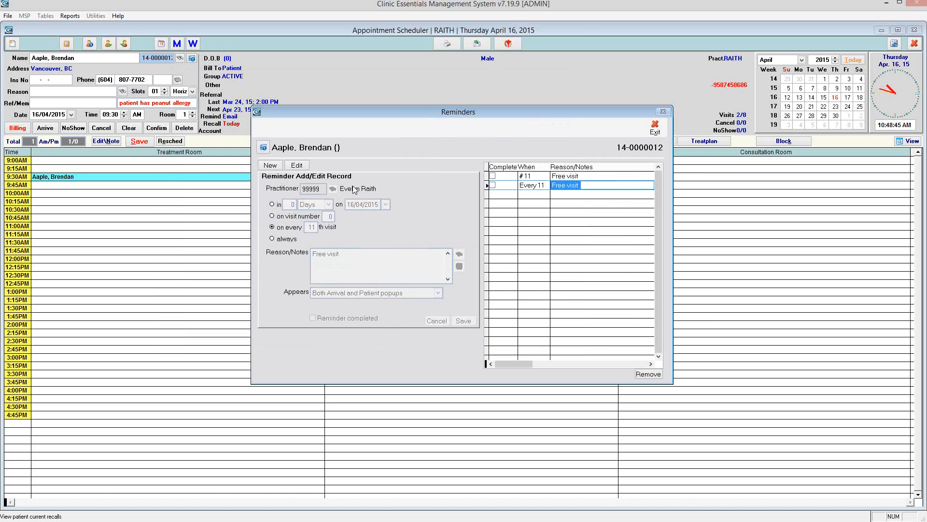
click(270, 165)
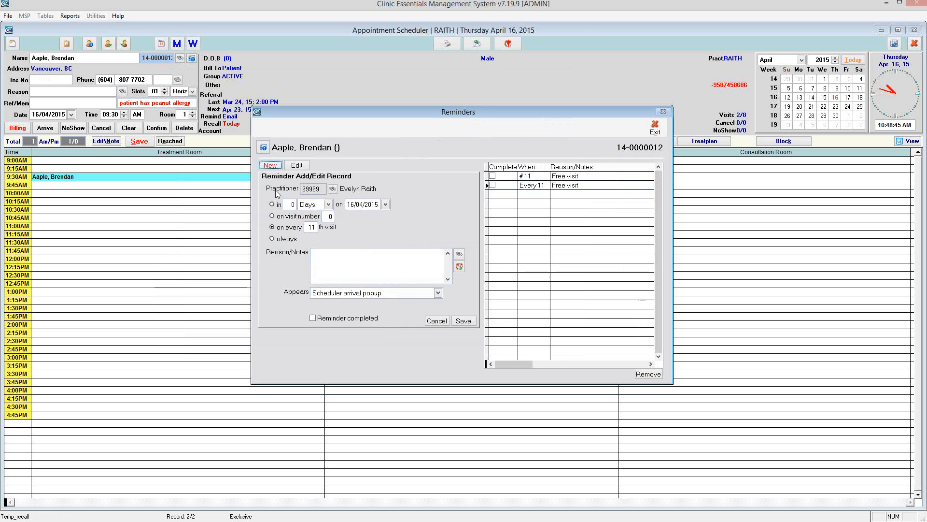
click(292, 204)
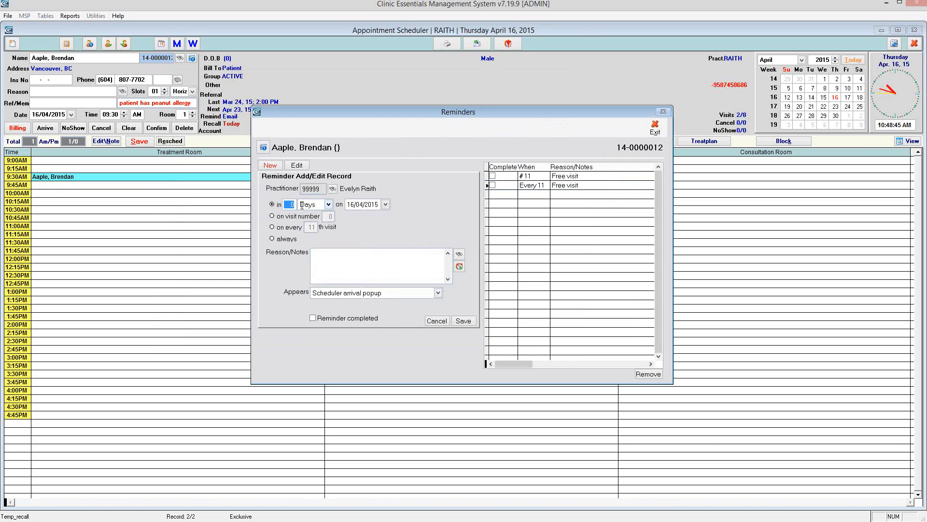
text(5)
click(345, 265)
text(Call patient re: lawyer)
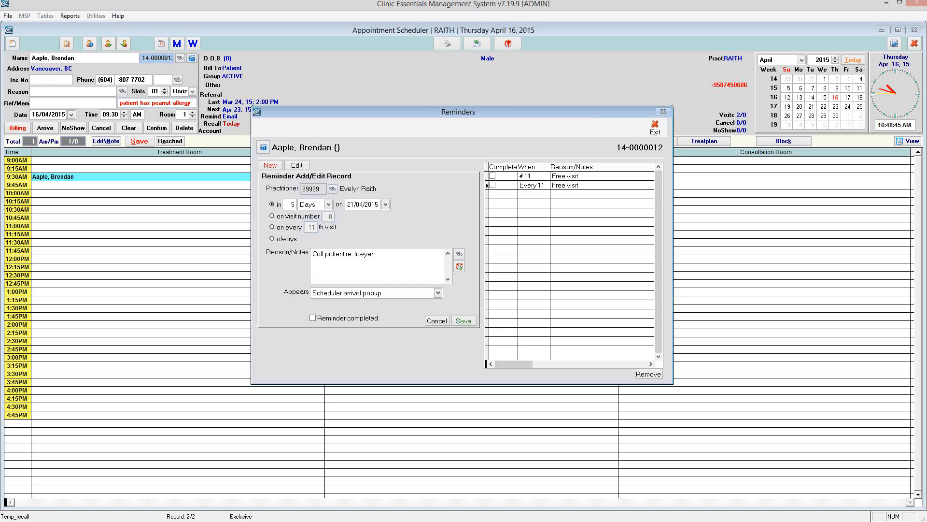
click(466, 321)
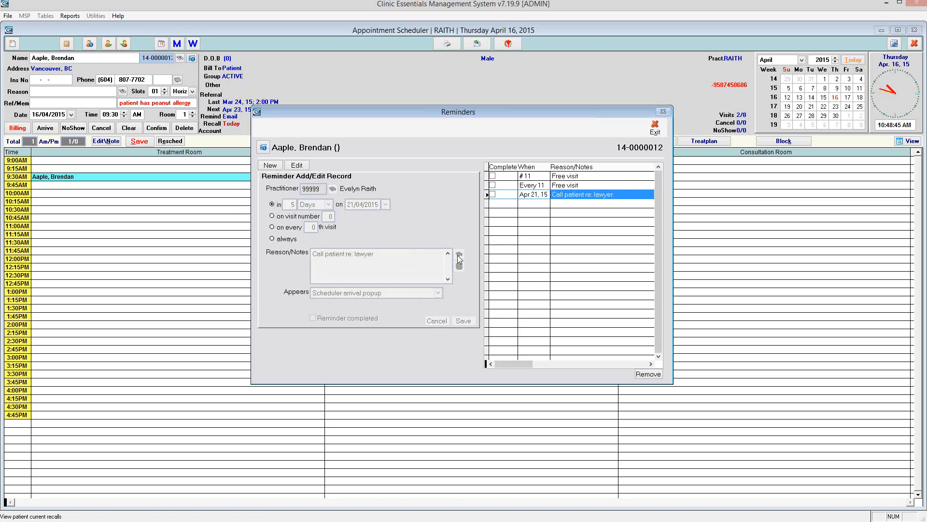
click(656, 129)
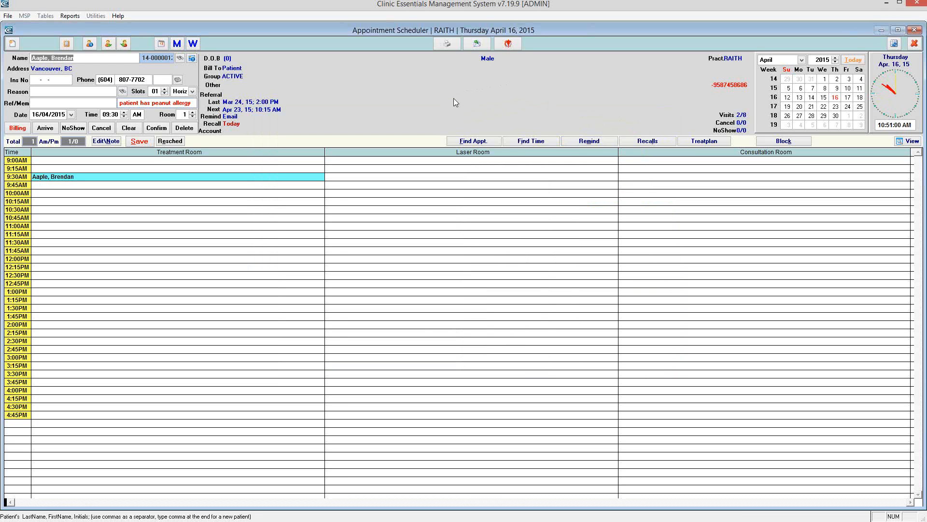
- Review the same patient's existing recalls and then the reminders, closing each without adding a record
click(647, 141)
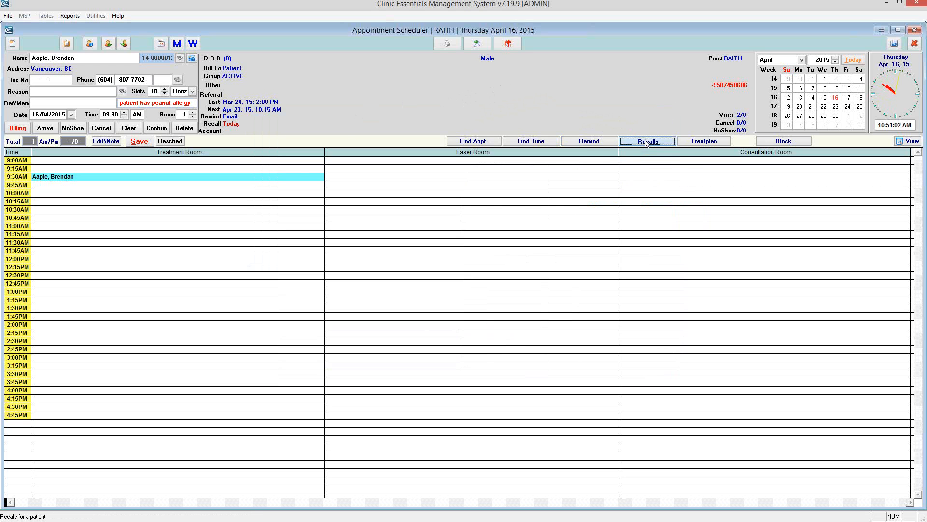
click(658, 141)
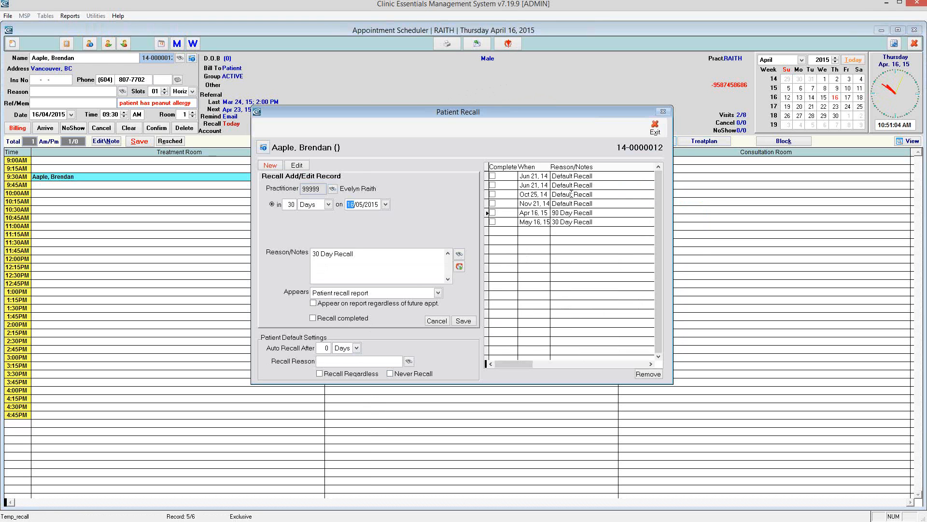
click(654, 128)
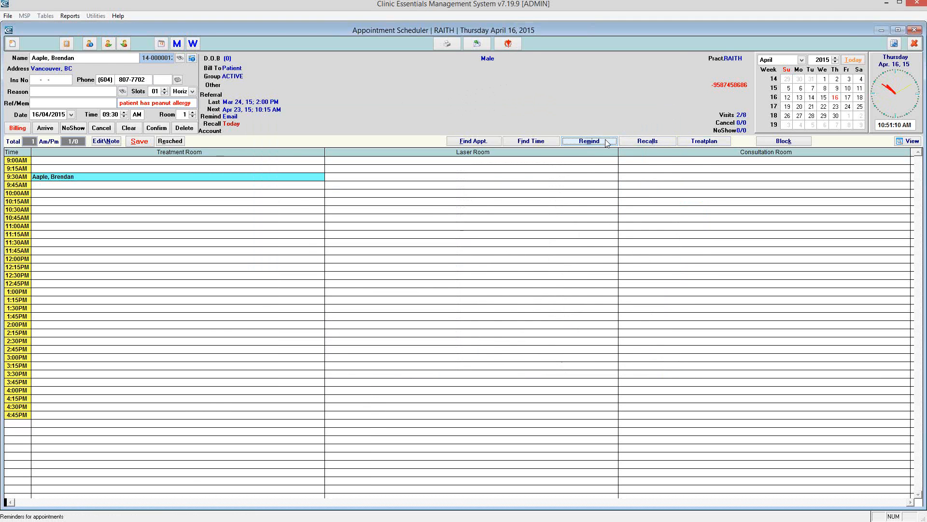
click(590, 141)
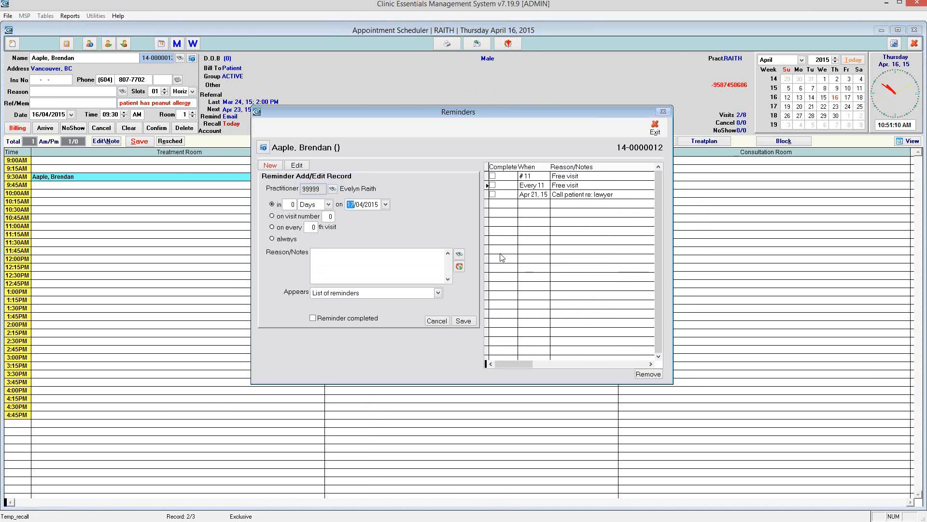
click(655, 127)
- From the Reminder / Recall List for 16/04/2015, email the first patient's 90 Day Recall using the Recall template
click(514, 45)
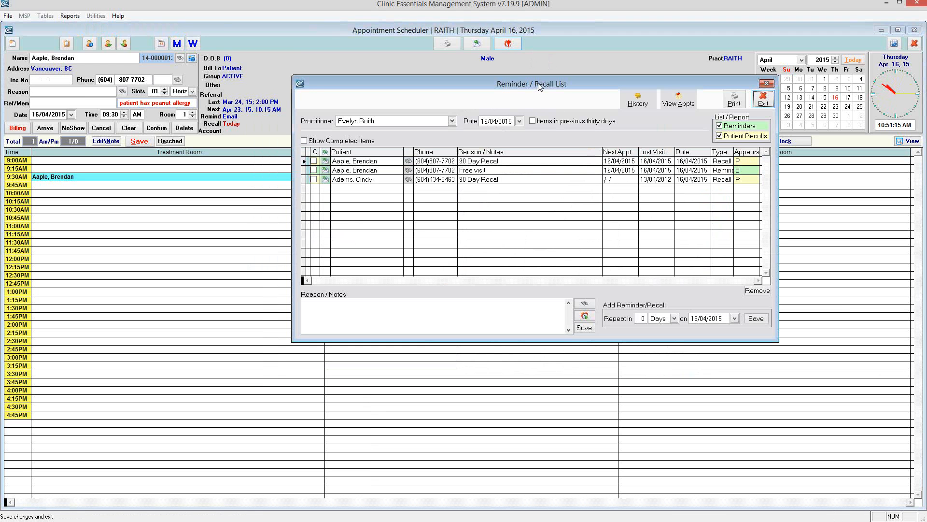
click(325, 161)
click(398, 185)
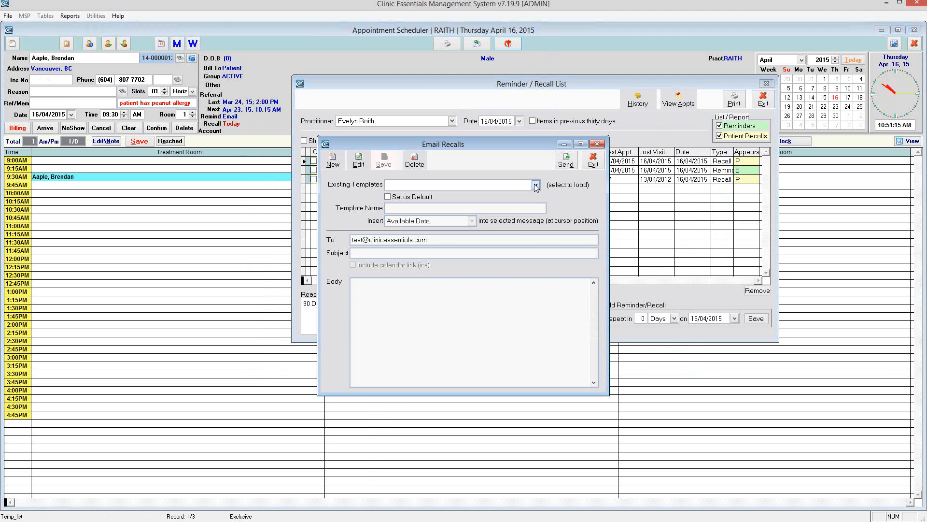
click(396, 239)
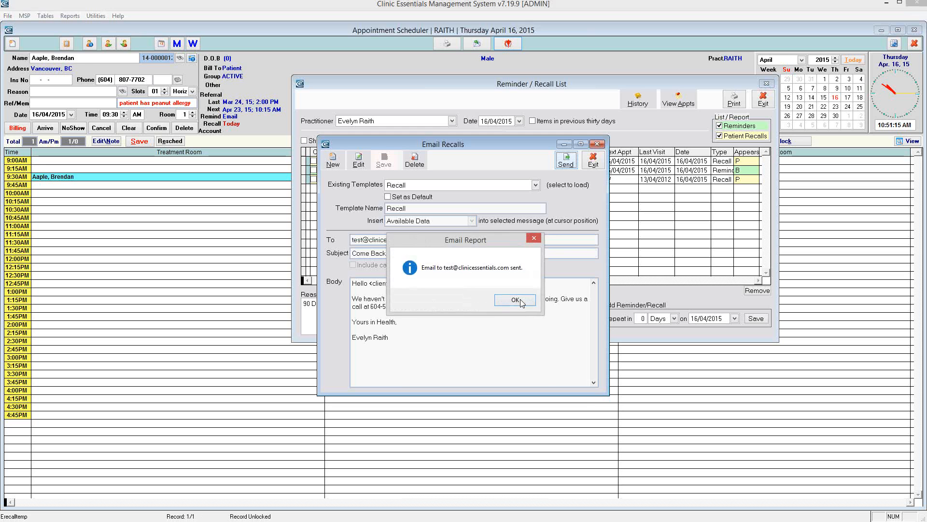
click(515, 300)
click(568, 146)
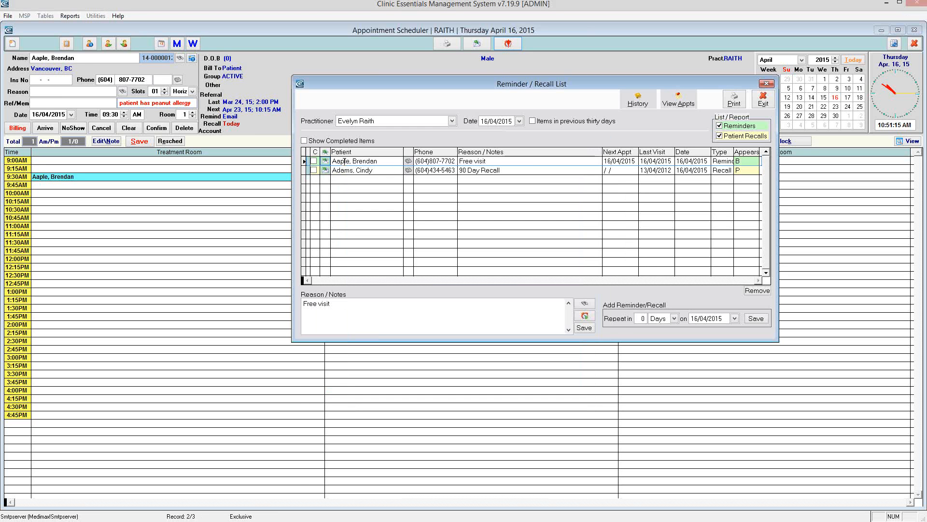
- Send an email using the Recall template for the "Free visit" reminder, and close the Reminder / Recall List
click(330, 164)
click(536, 185)
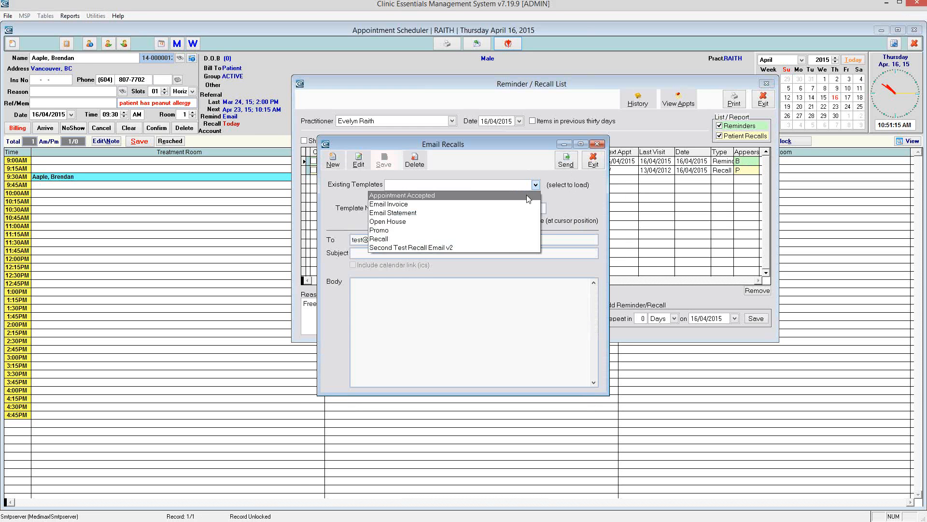
click(394, 239)
click(561, 162)
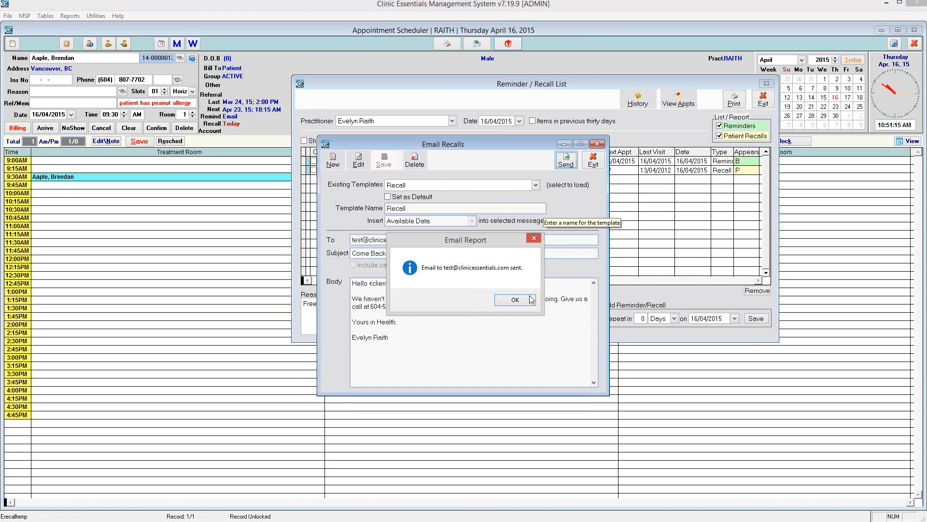
click(526, 299)
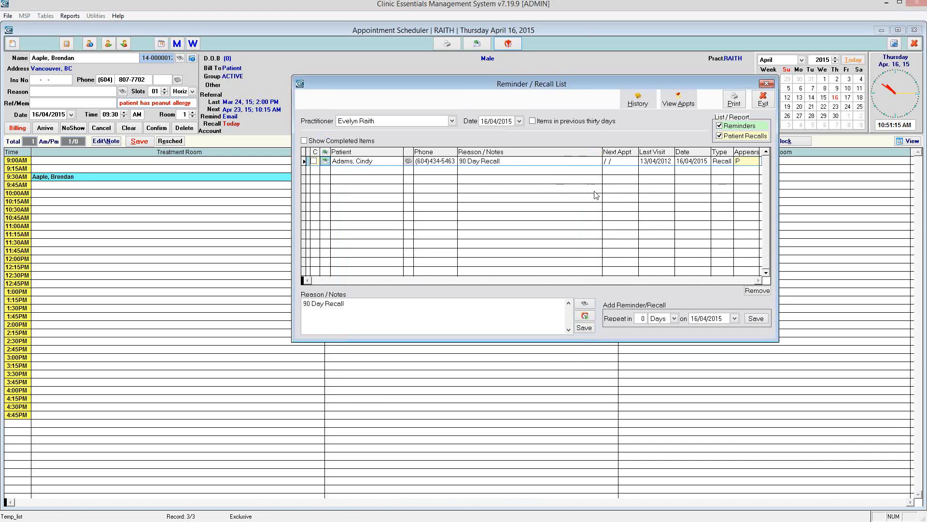
click(763, 99)
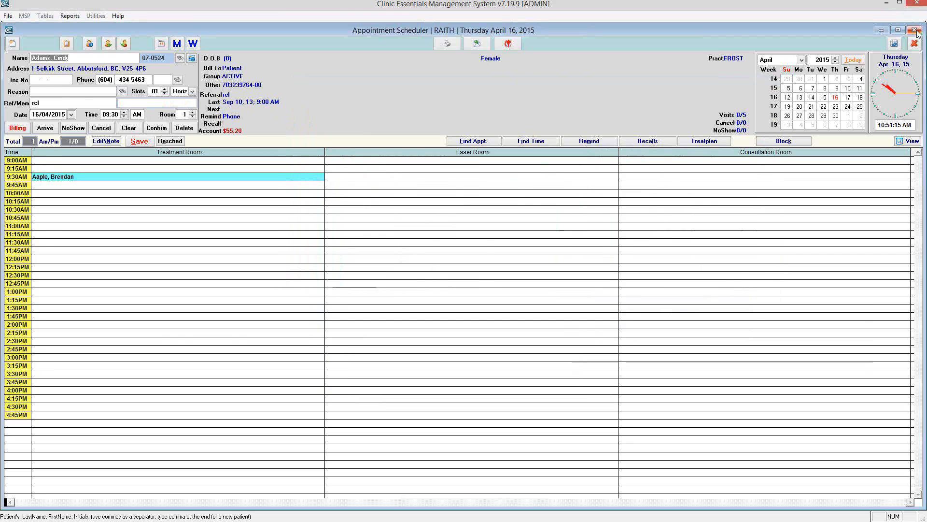
- Close the scheduler and check the automatic recall report option in the Workstation Configuration, leaving without saving
click(915, 30)
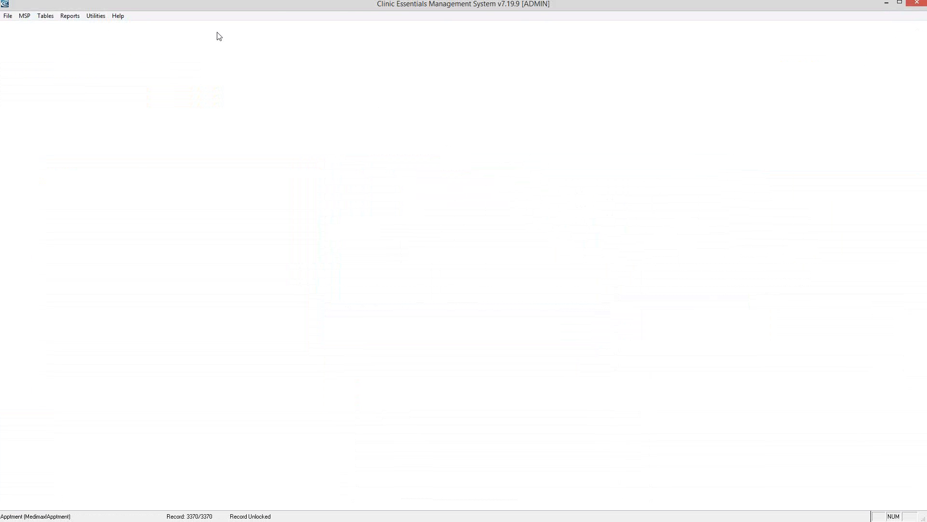
click(46, 16)
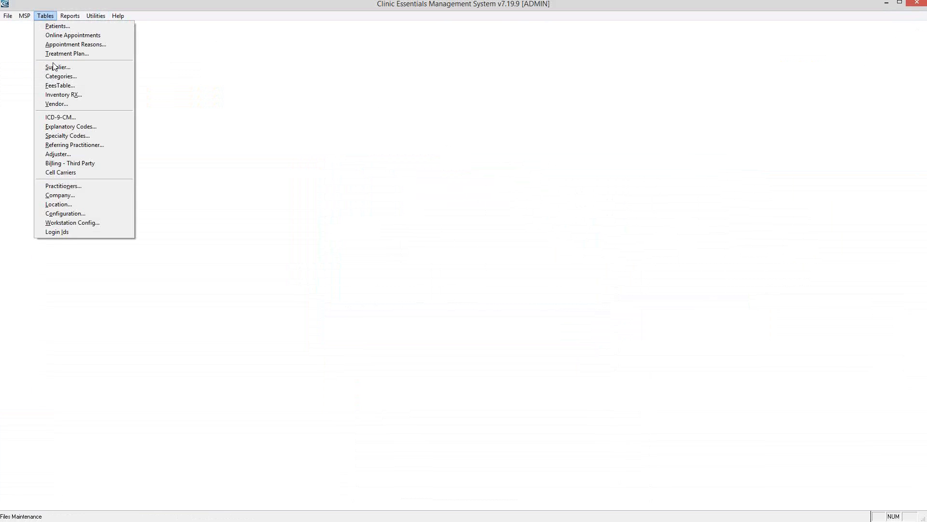
click(66, 222)
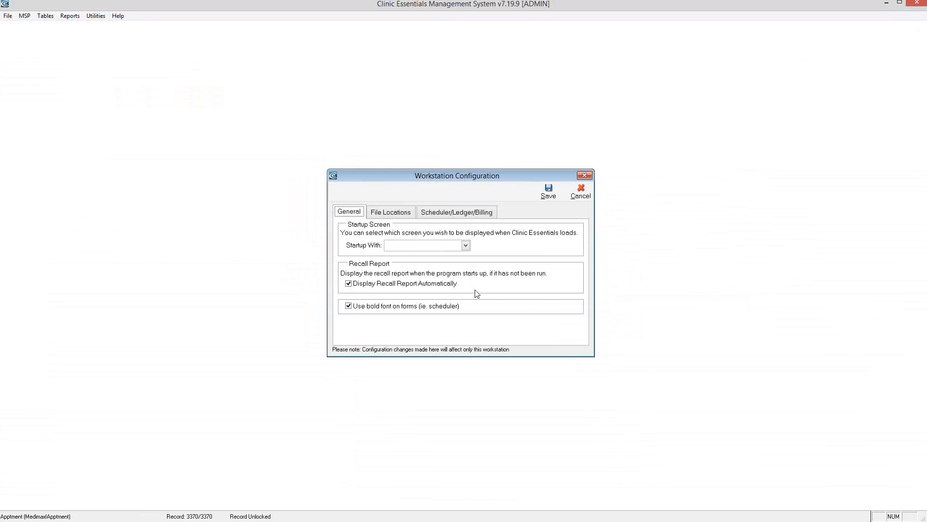
click(581, 193)
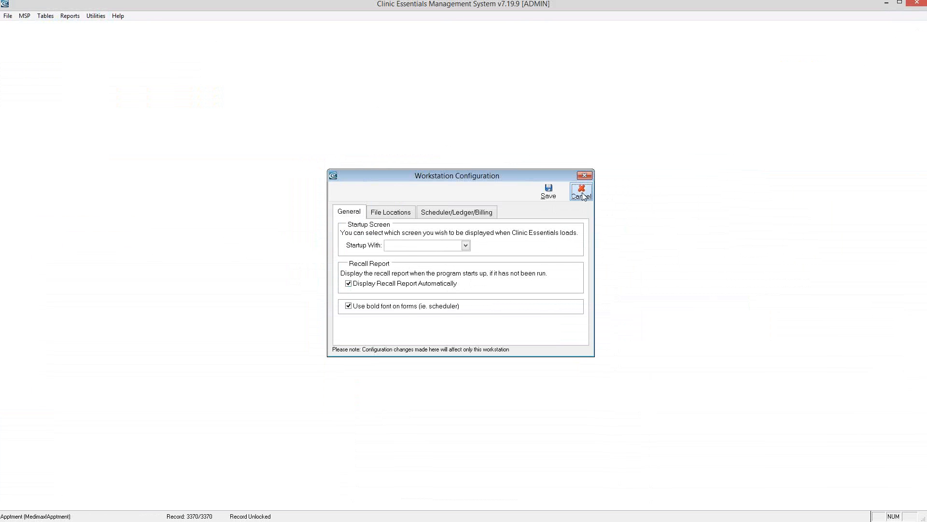
click(10, 18)
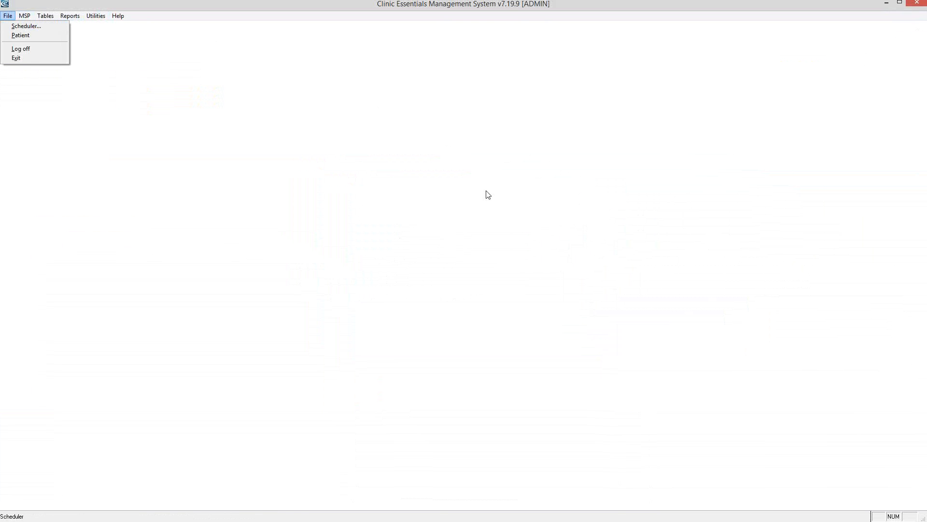